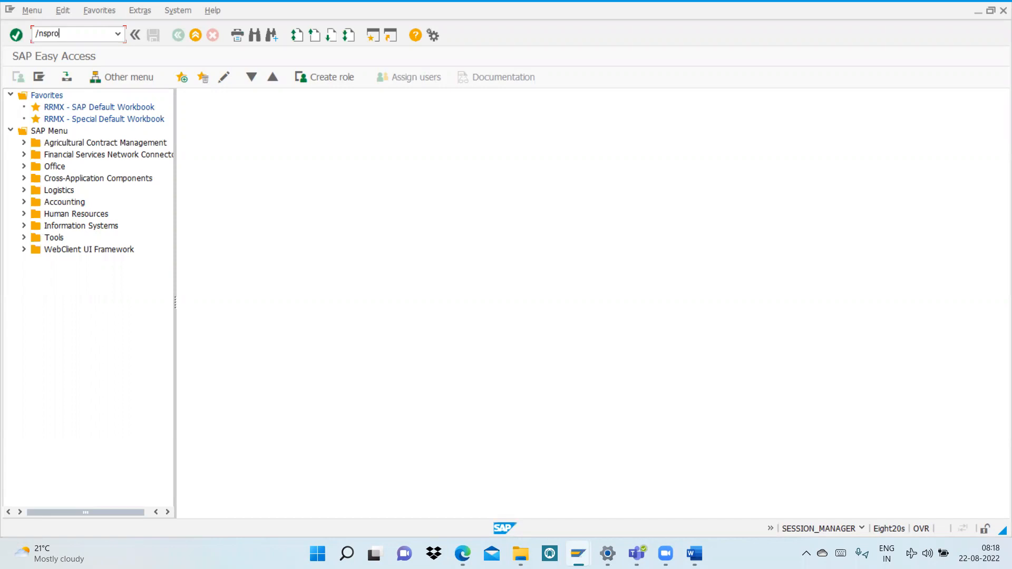
Step: Open the Maintain Controlling Area activity under Controlling, General Controlling, Organization in the SAP Reference IMG through transaction SPRO
key("Return")
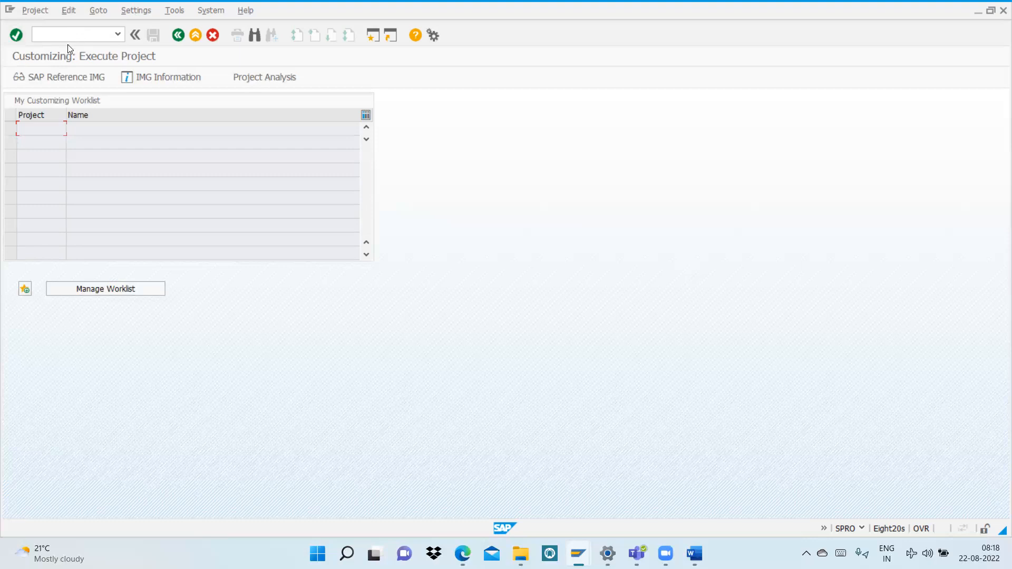
left_click(65, 77)
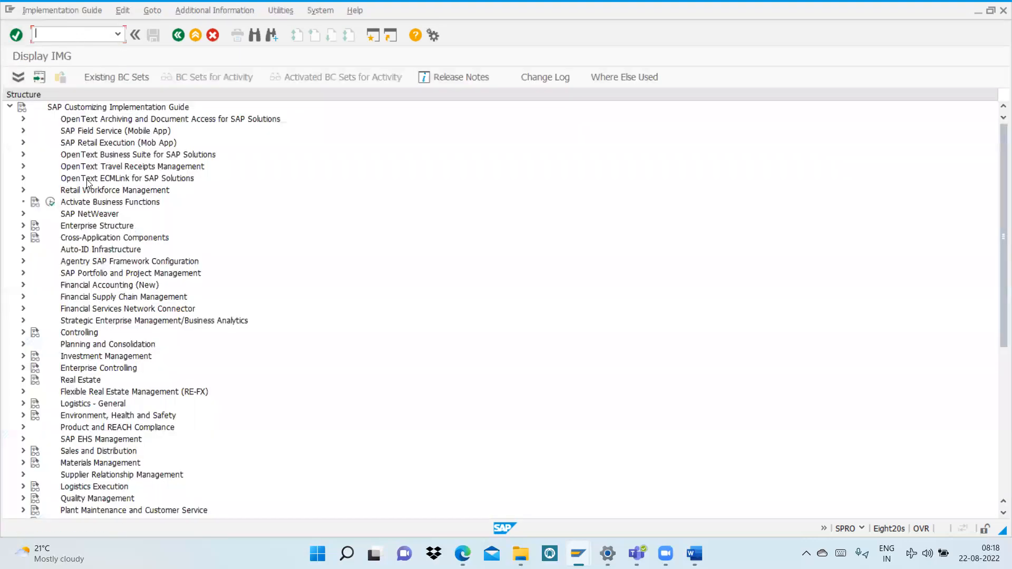
left_click(23, 333)
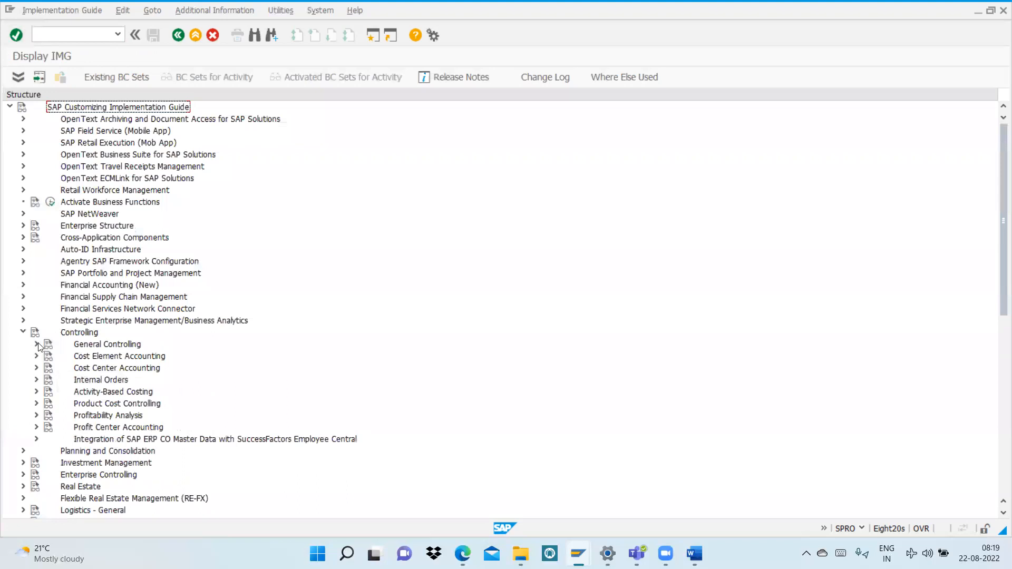
left_click(37, 345)
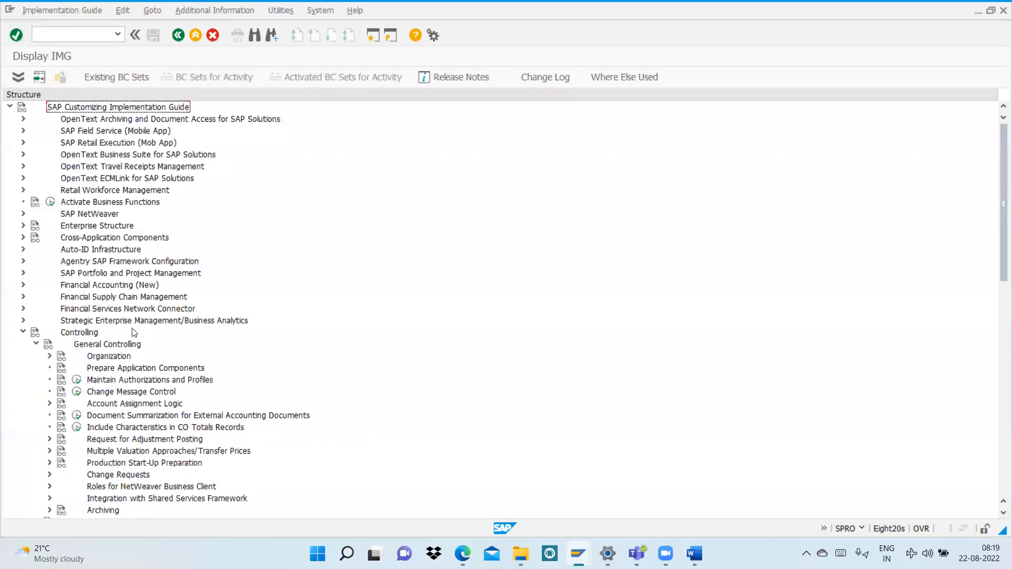
left_click(49, 356)
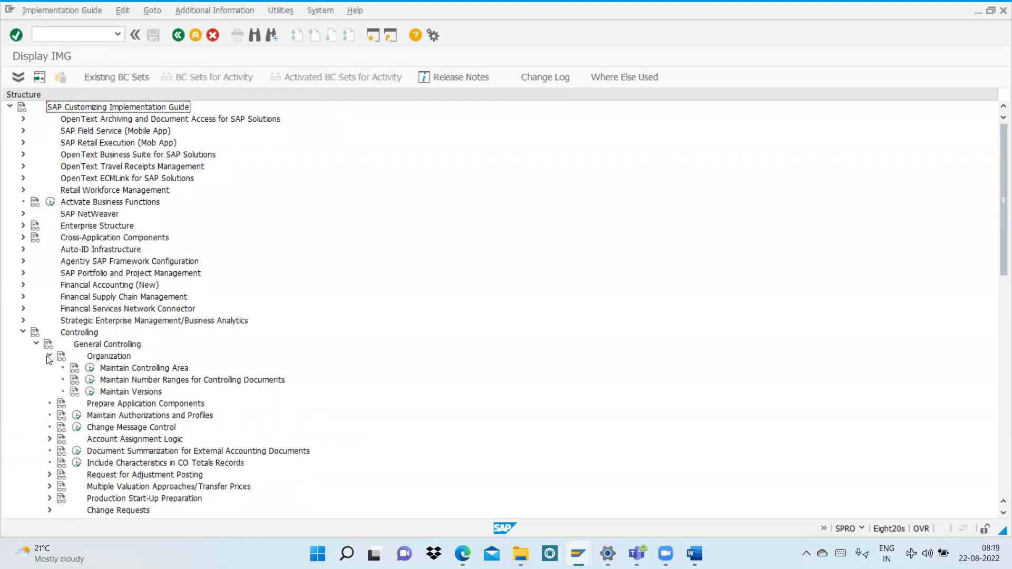
left_click(91, 370)
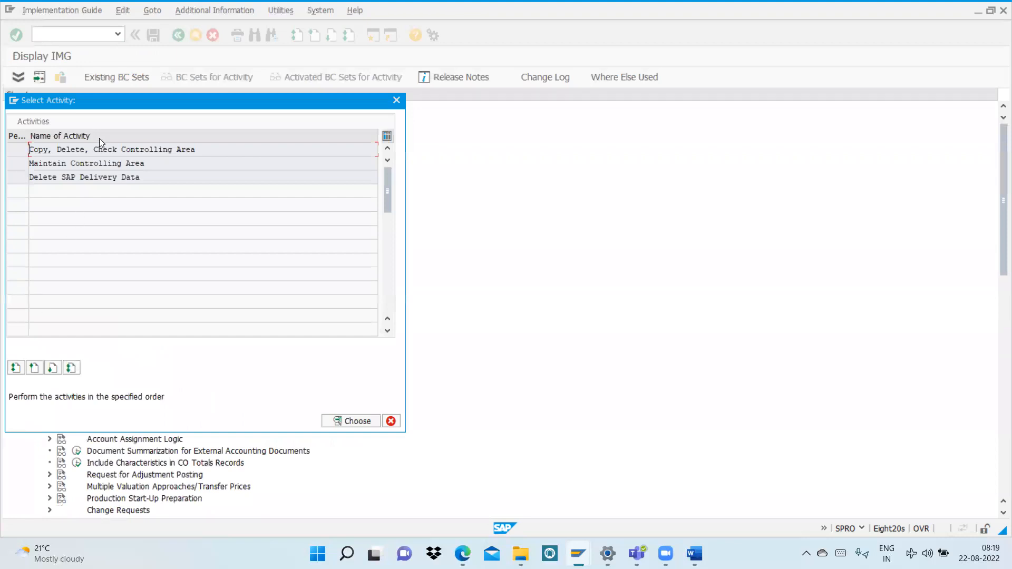
double_click(93, 164)
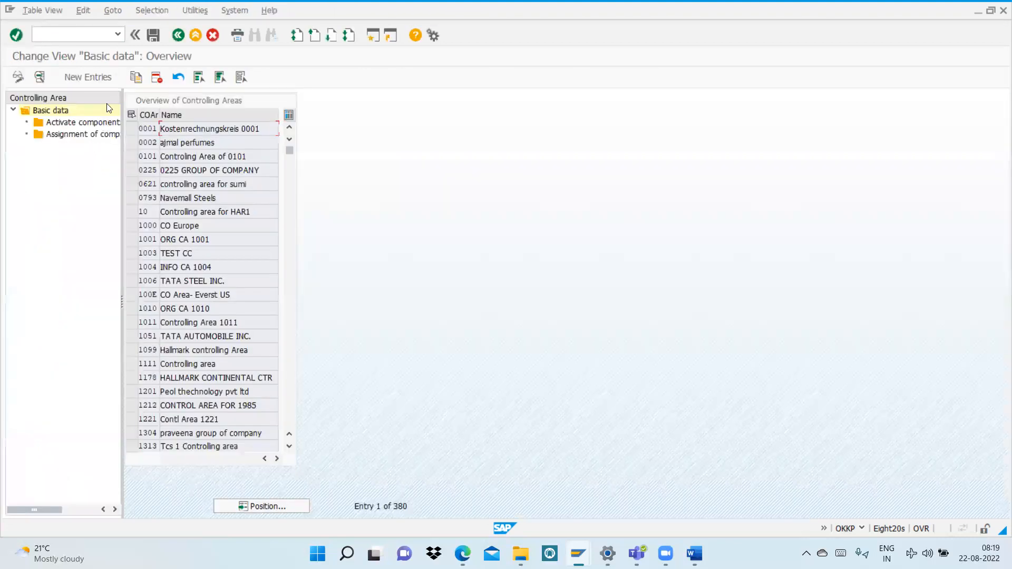
Step: Start a new controlling area entry with the key al99 and the name "al99 controlling"
left_click(84, 82)
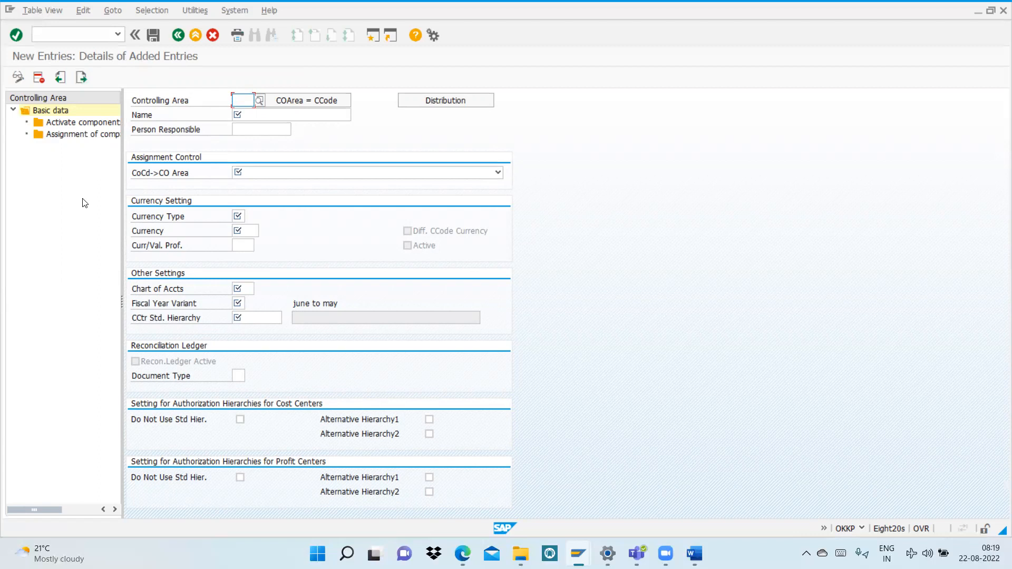
type("al99")
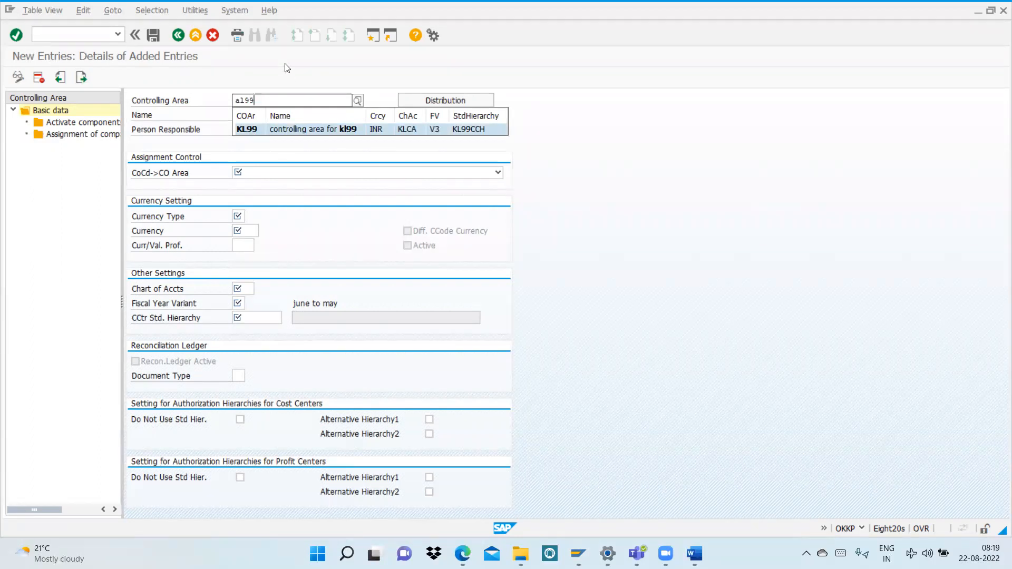
key("Return")
left_click(254, 116)
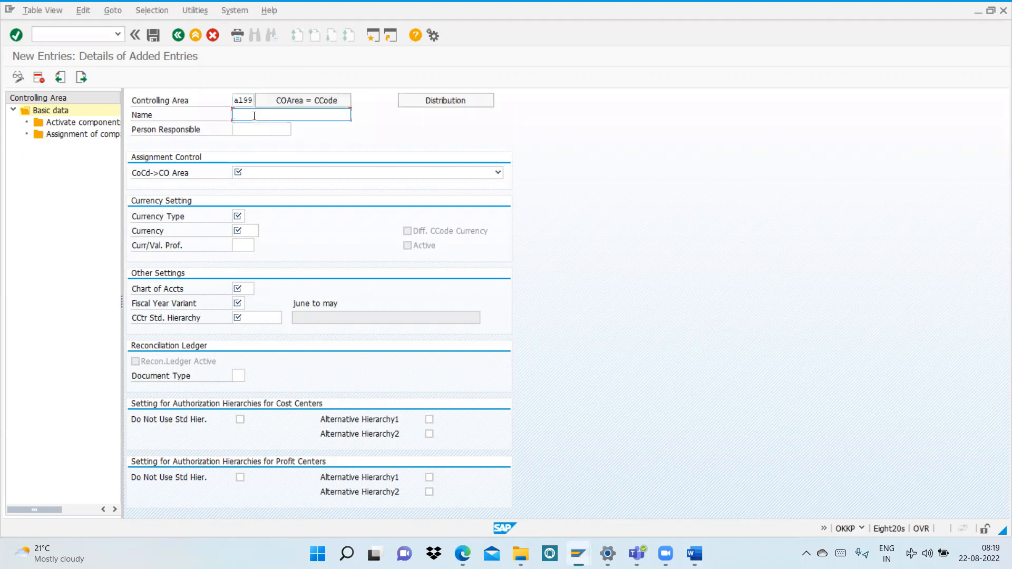
type("al99 controlling")
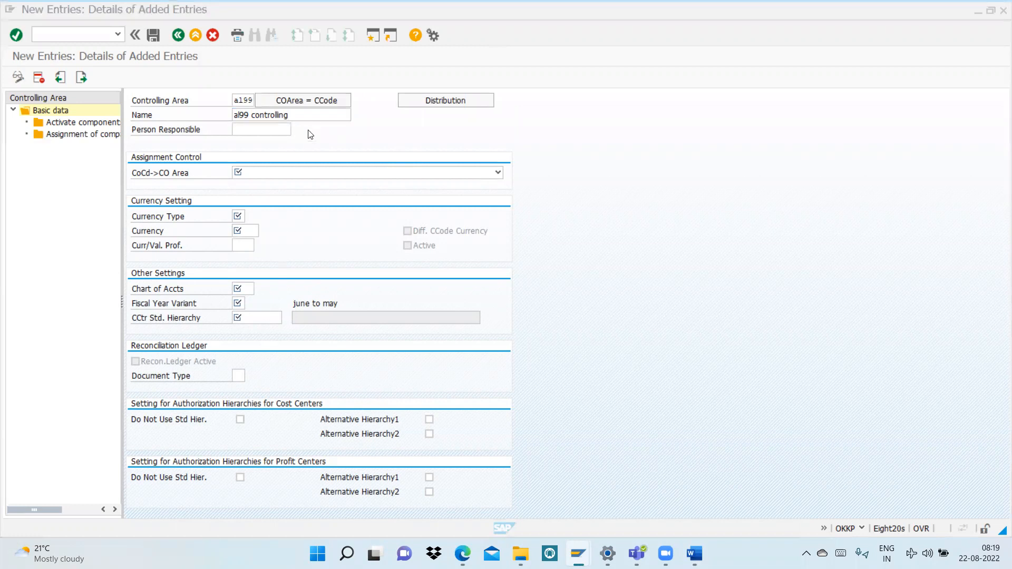
Step: Copy the controlling area data from company code AL99 and set its assignment control to Cross-company-code cost accounting
left_click(298, 101)
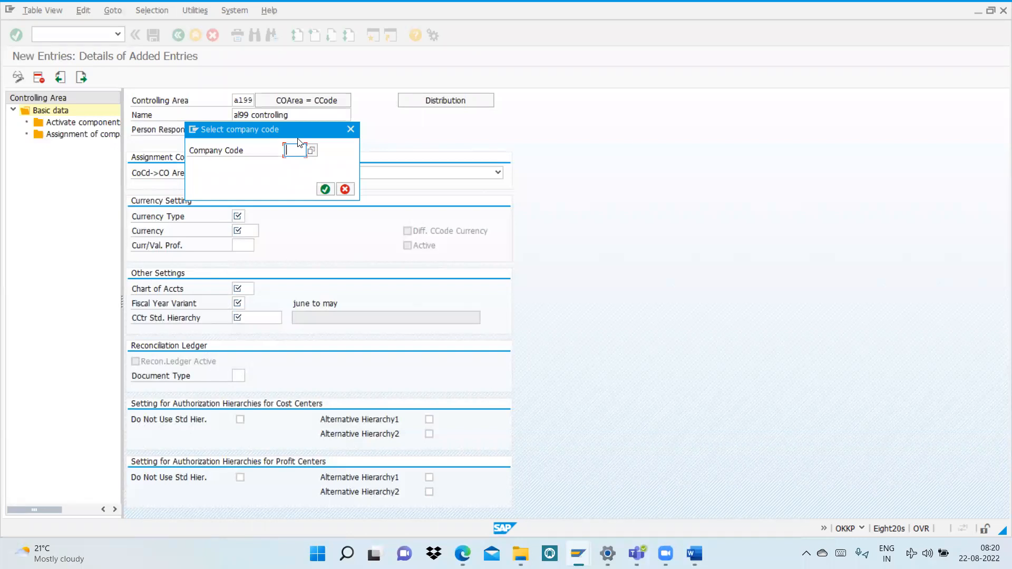
type("al99")
key("Return")
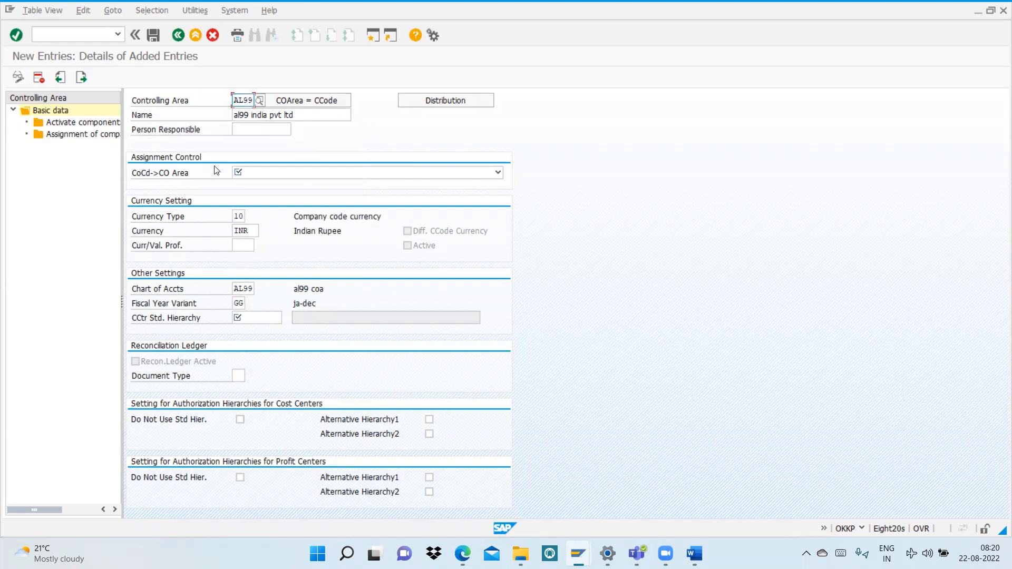
left_click(257, 175)
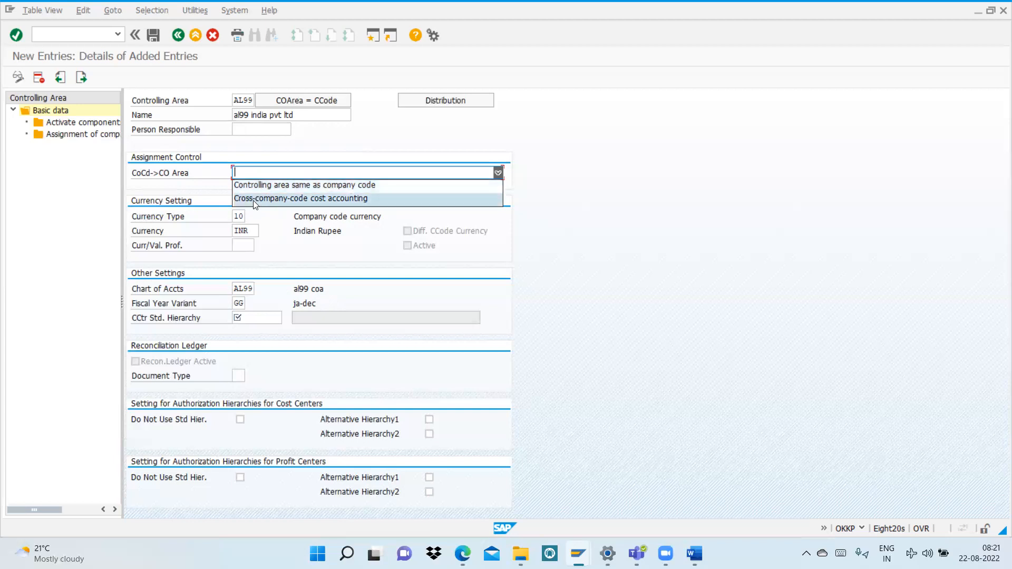
left_click(256, 199)
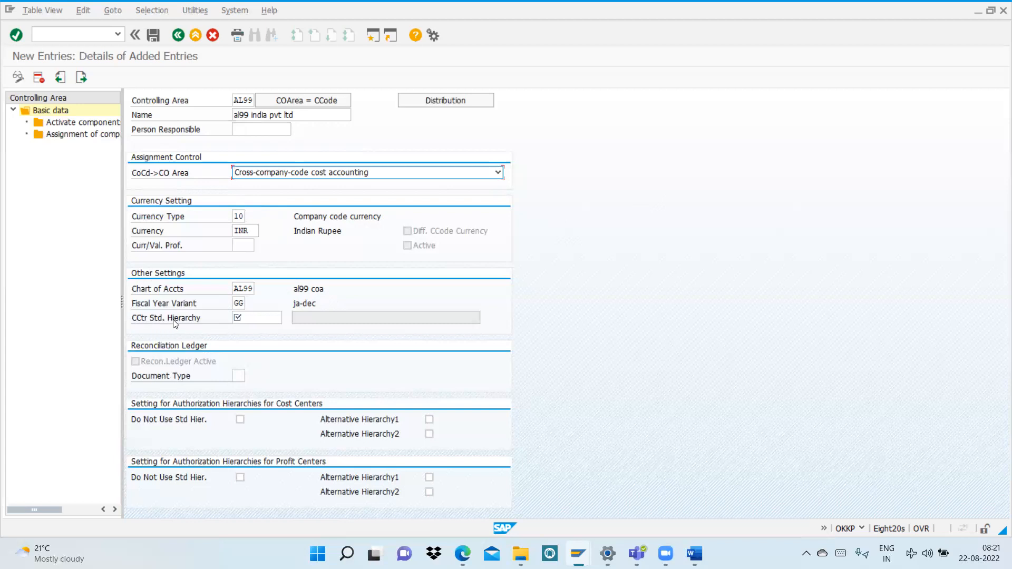
Step: Enter GAL99 as the cost center standard hierarchy and agree to create it
left_click(252, 318)
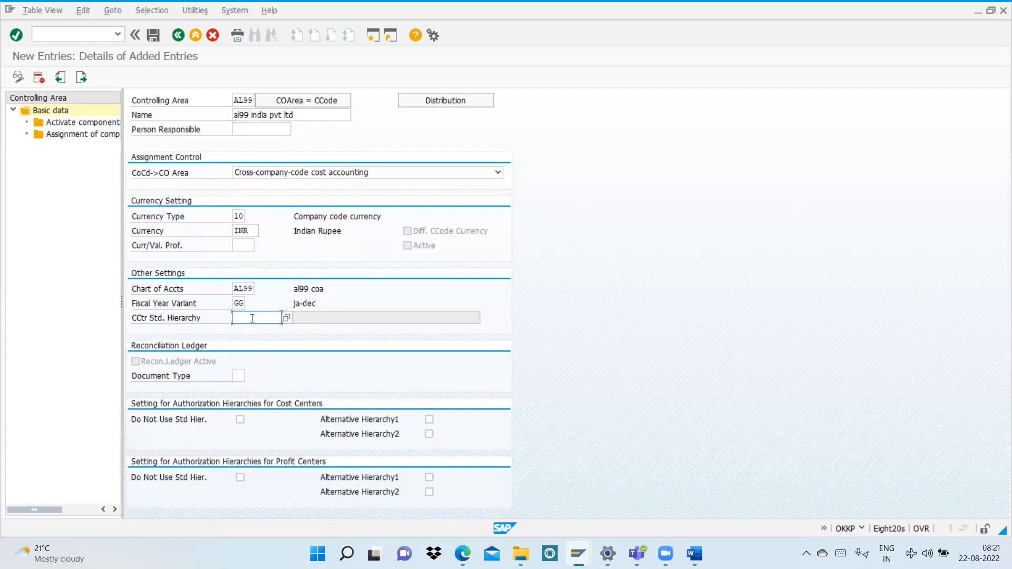
type("g")
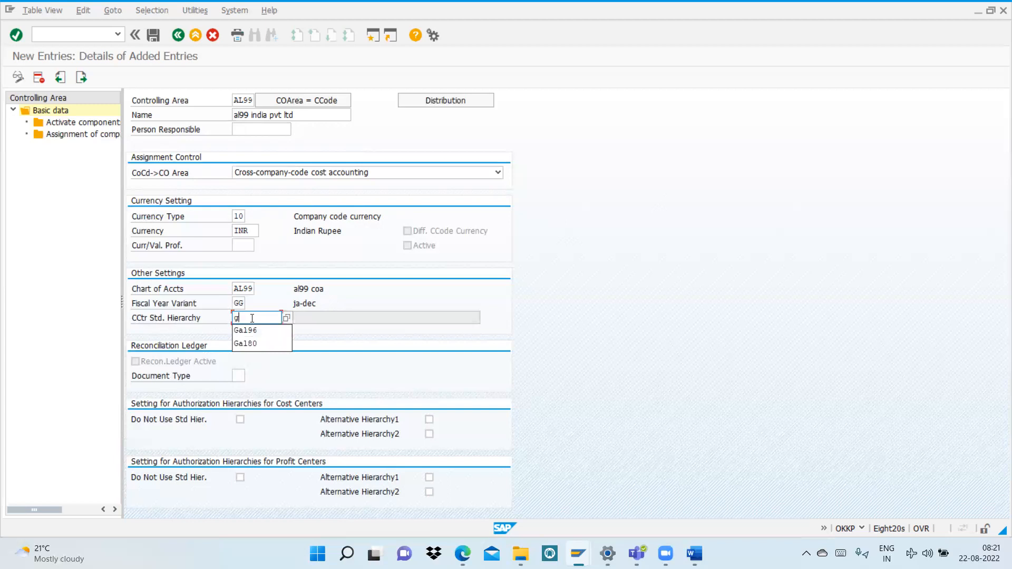
type("a199")
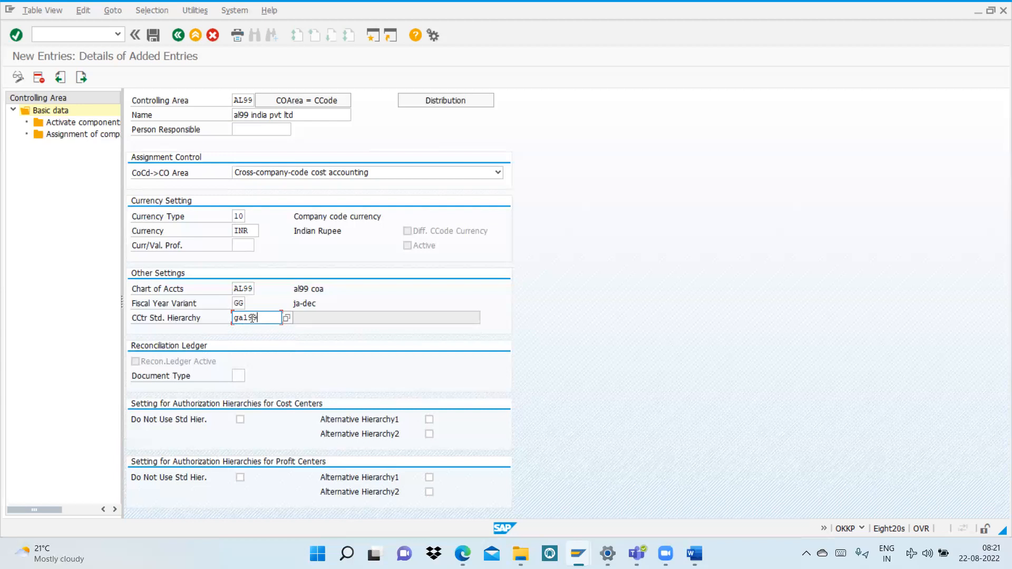
key("Return")
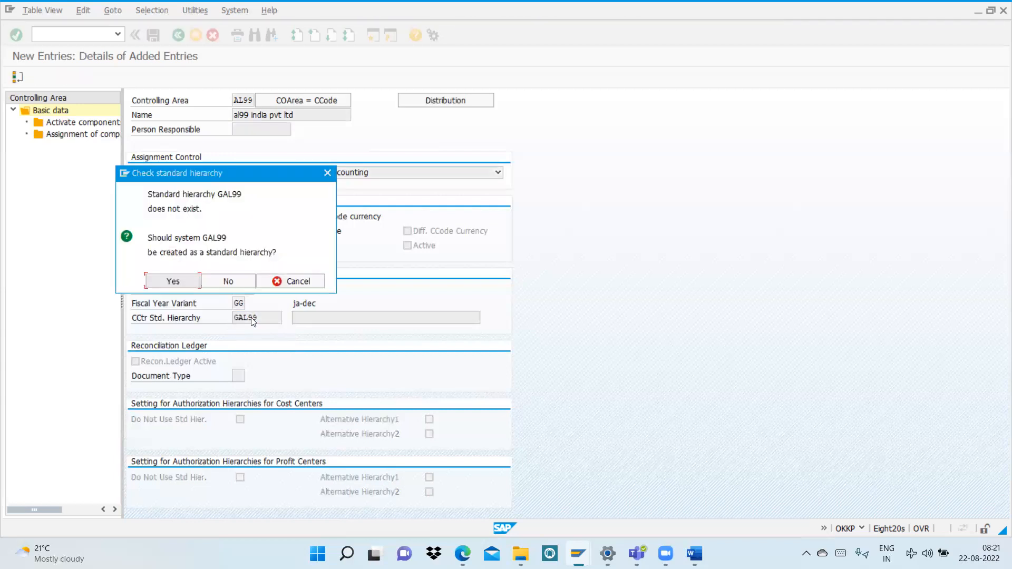
left_click(174, 282)
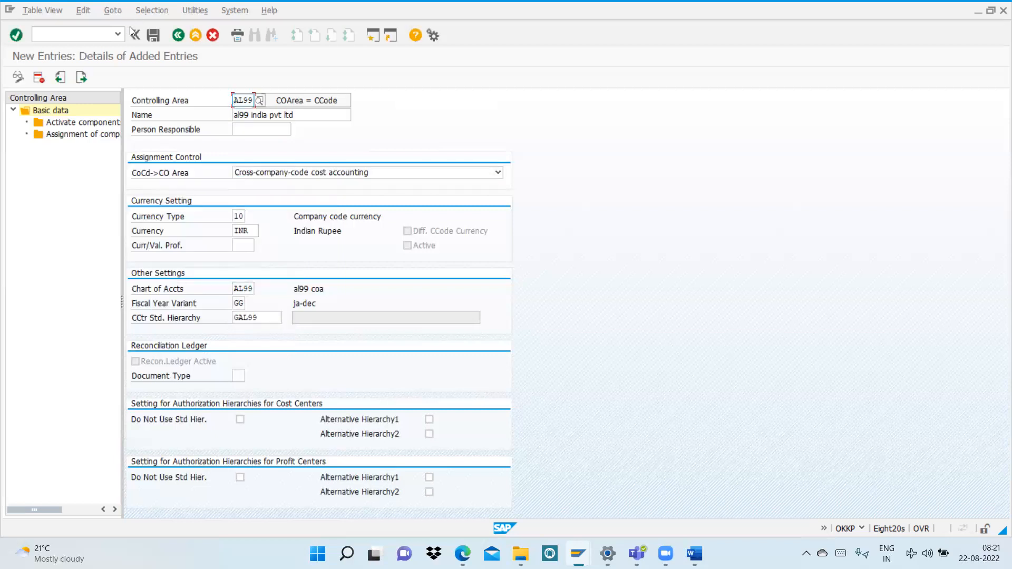
Step: Save the new controlling area with its standard hierarchy, accepting the proposed customizing request
left_click(154, 37)
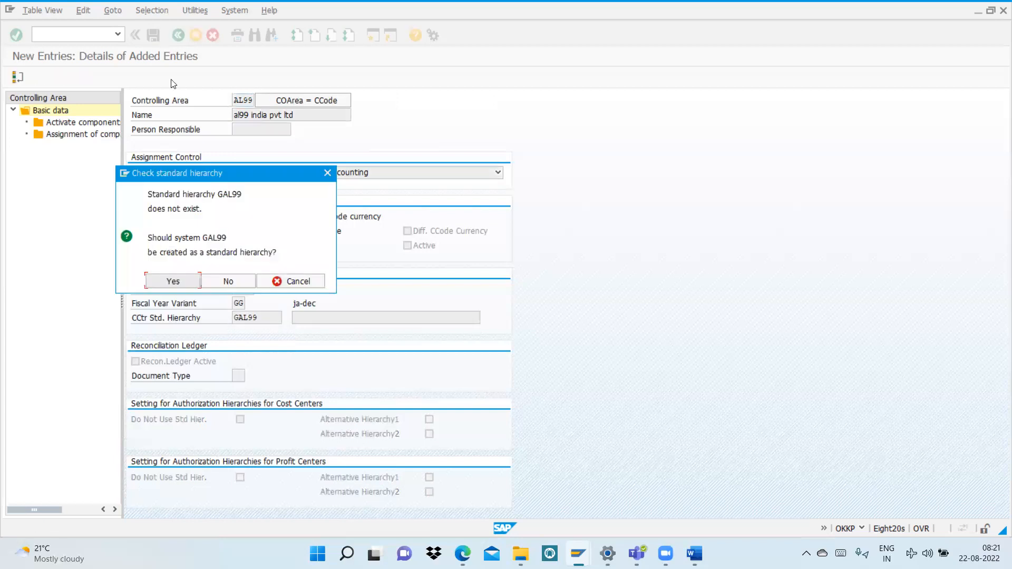
left_click(174, 282)
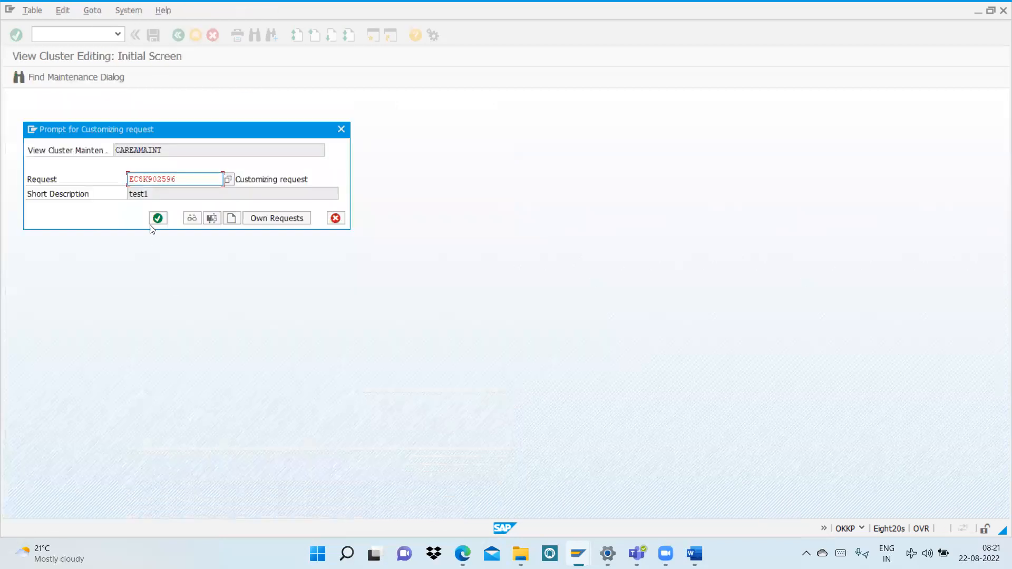
left_click(157, 218)
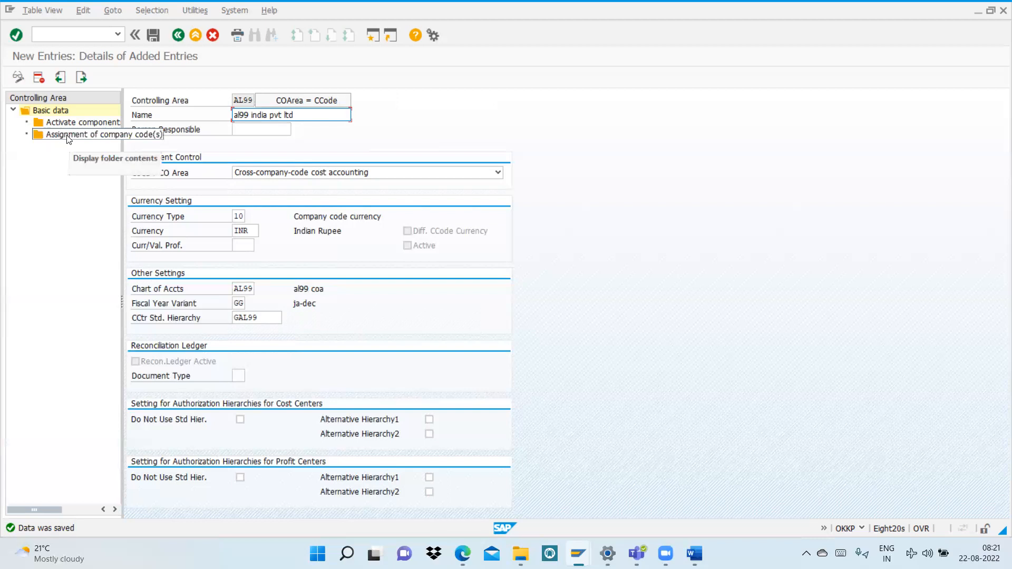
Step: Assign company code AL99 to the controlling area as a new entry and save the assignment
double_click(67, 136)
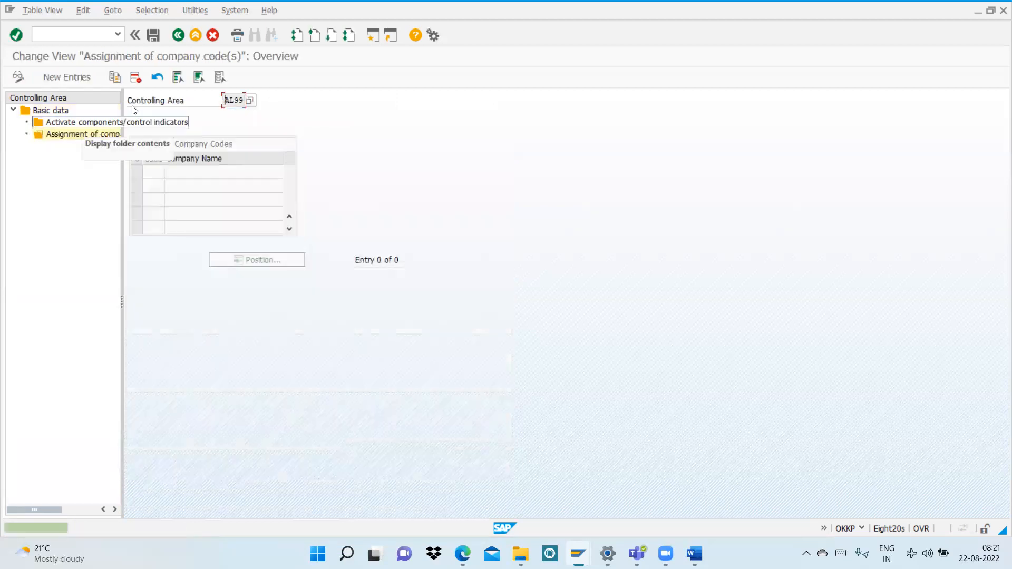
left_click(65, 78)
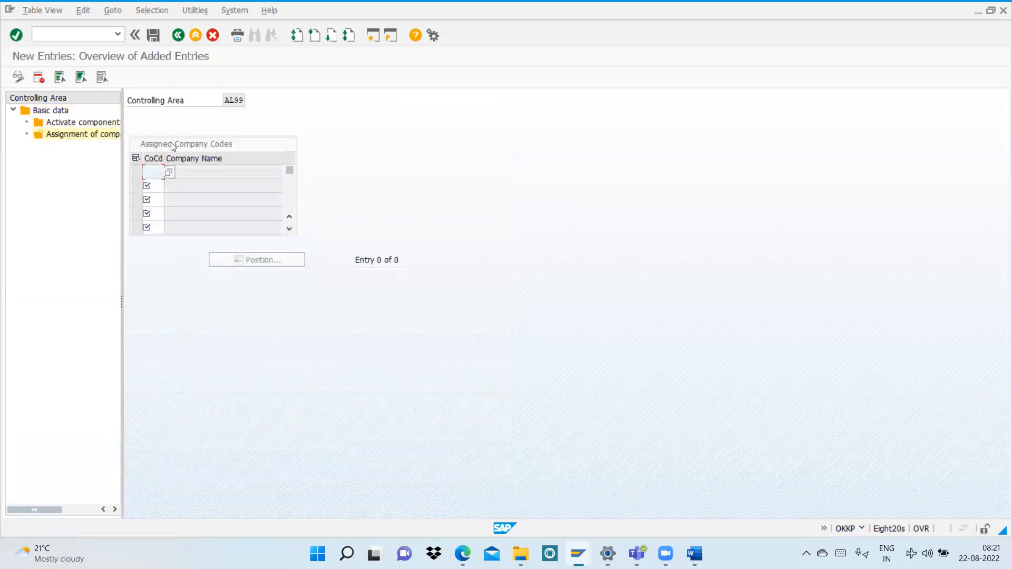
type("al99")
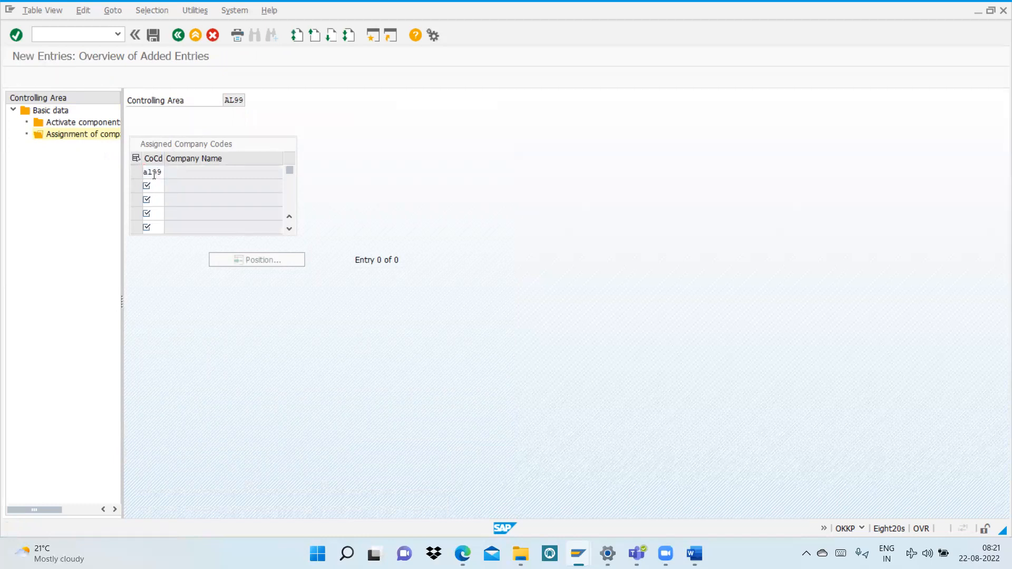
key("Return")
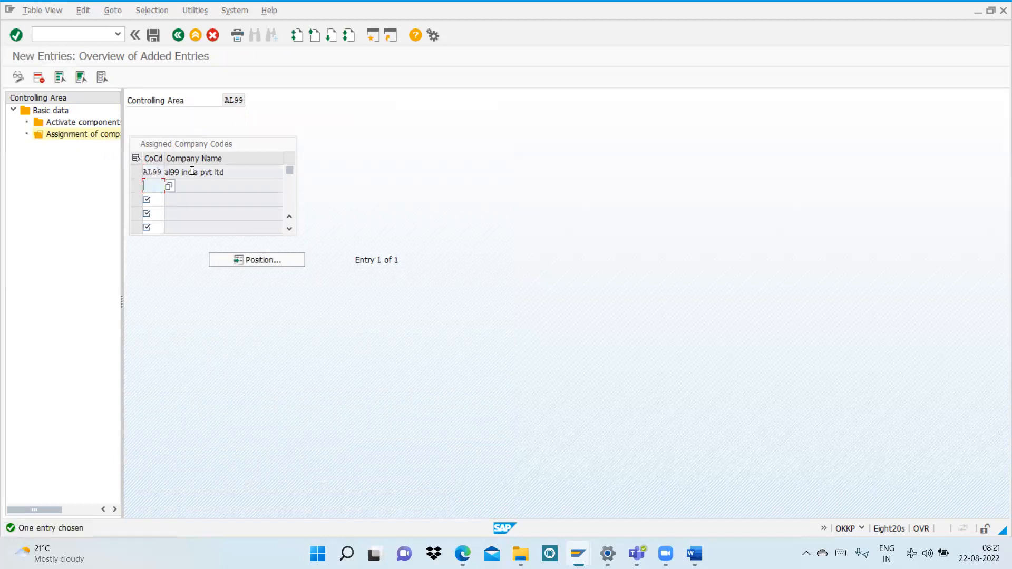
left_click(153, 36)
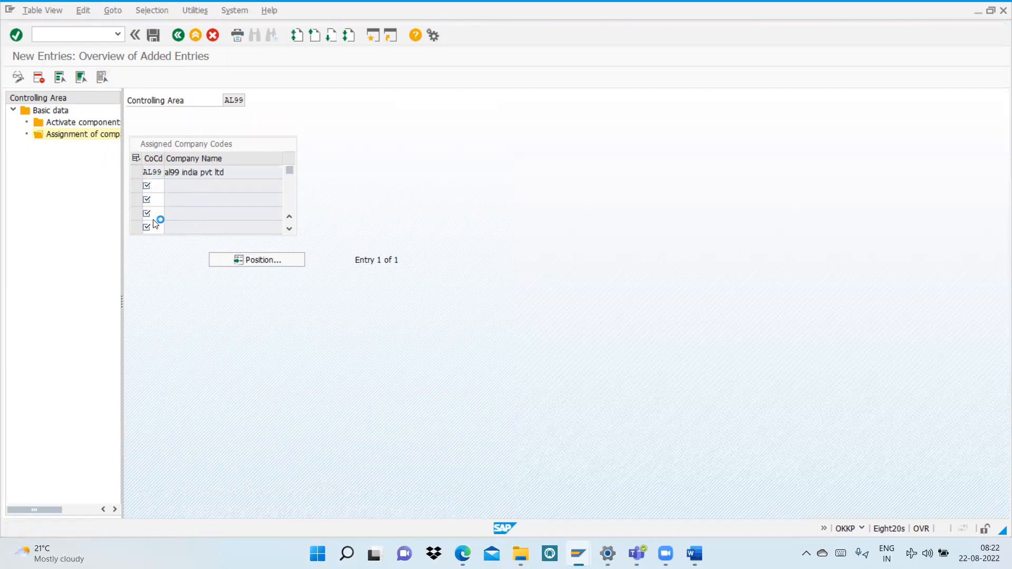
Step: Add a components/control indicators entry for fiscal year 2022 with Cost Centers set to Component active and AA: Activity Type enabled
double_click(60, 121)
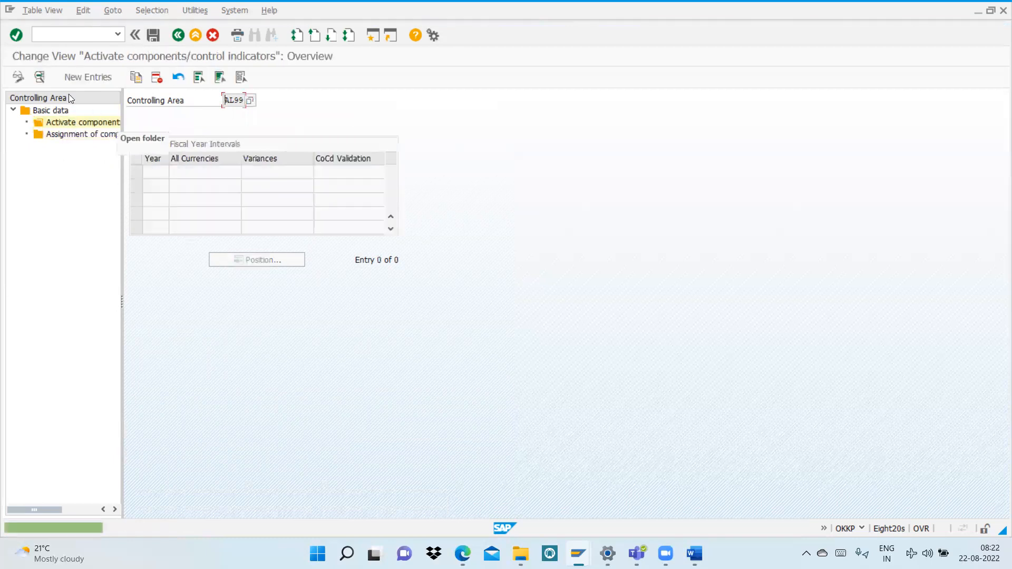
left_click(84, 80)
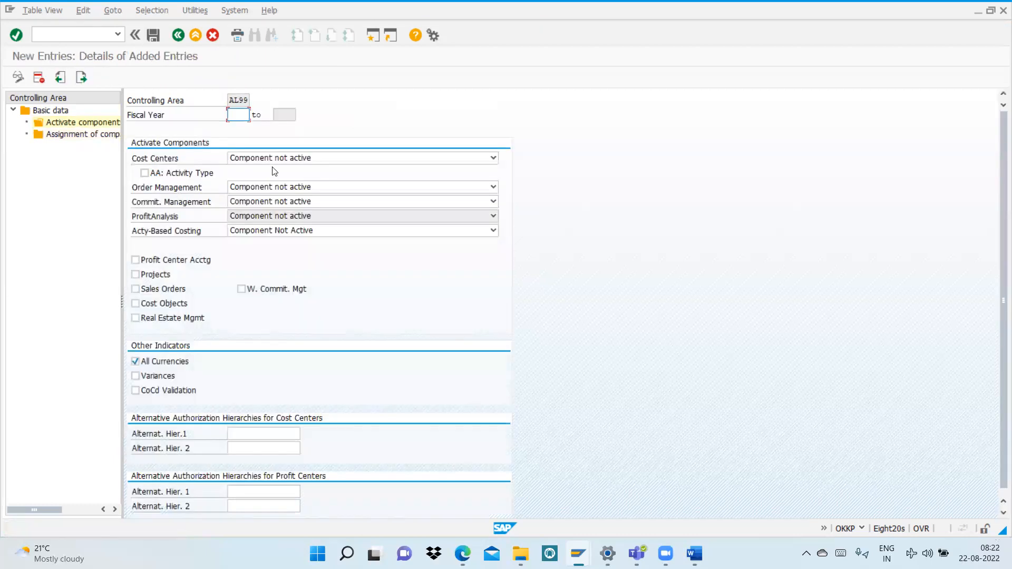
type("2022")
left_click(304, 159)
left_click(282, 184)
left_click(144, 173)
Step: Activate Order Management and Commitment Management, and set Activity-Based Costing to Component Active for Parallel Calculation
left_click(280, 187)
left_click(275, 213)
left_click(267, 202)
left_click(261, 229)
left_click(254, 231)
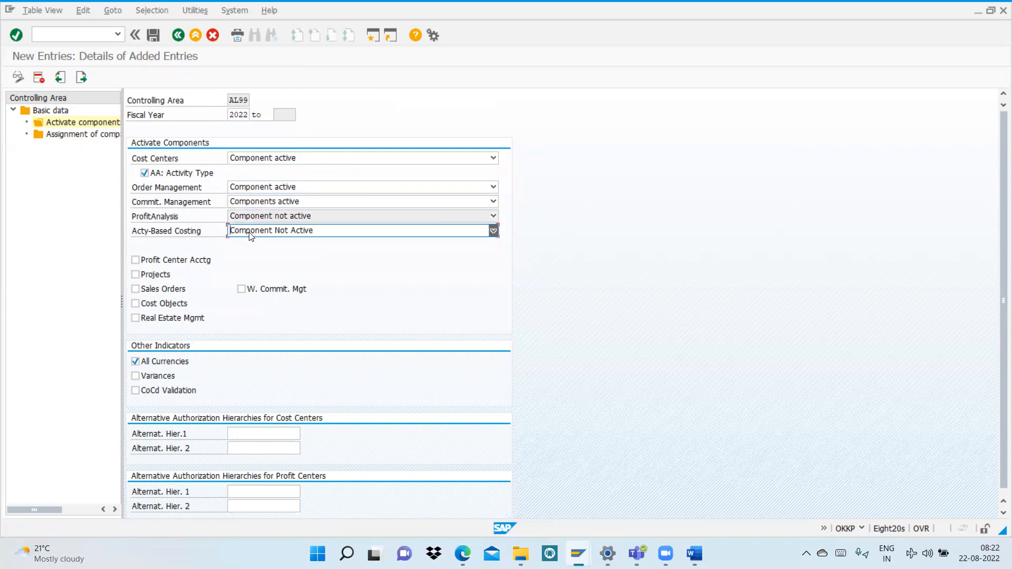
left_click(280, 256)
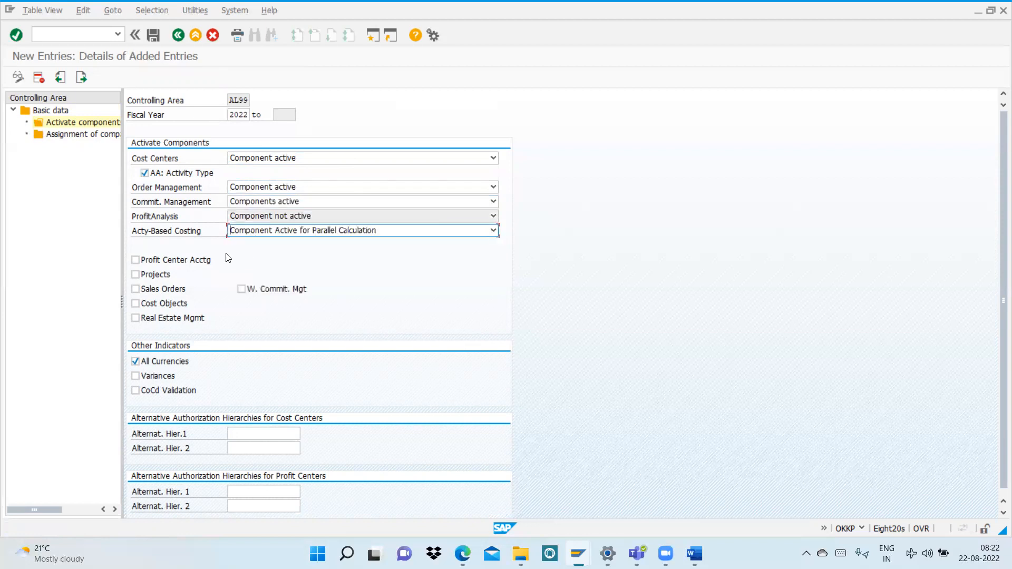
Step: Enable Profit Center Acctg, Projects, Sales Orders and Cost Objects, and save the control indicators, acknowledging the transport information
left_click(152, 274)
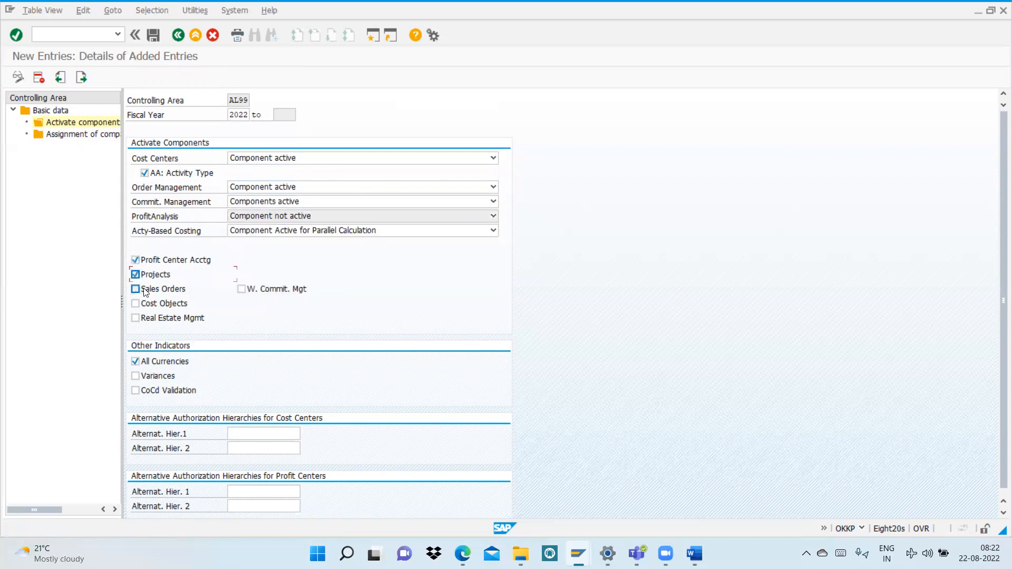
left_click(146, 304)
left_click(195, 35)
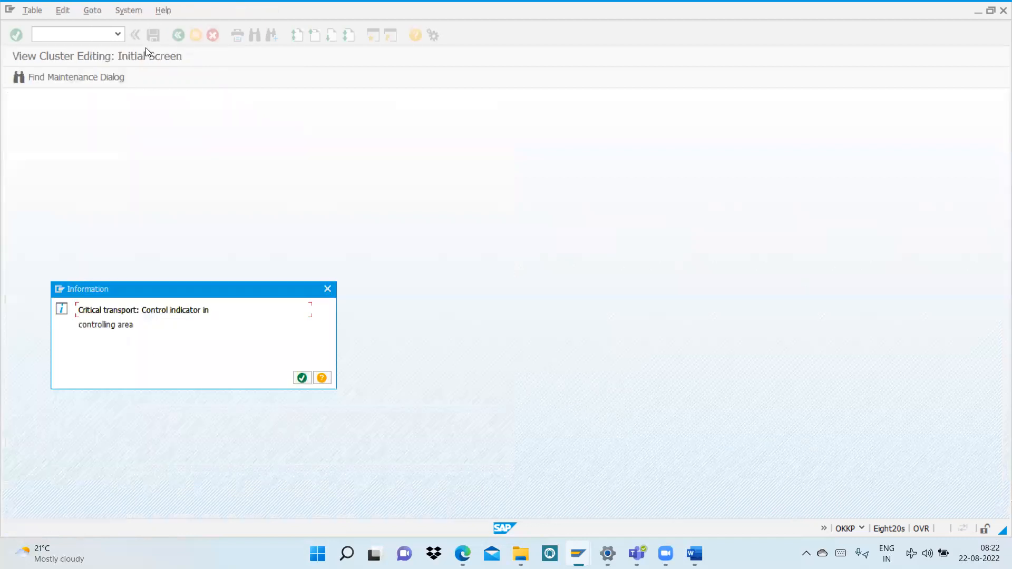
left_click(301, 382)
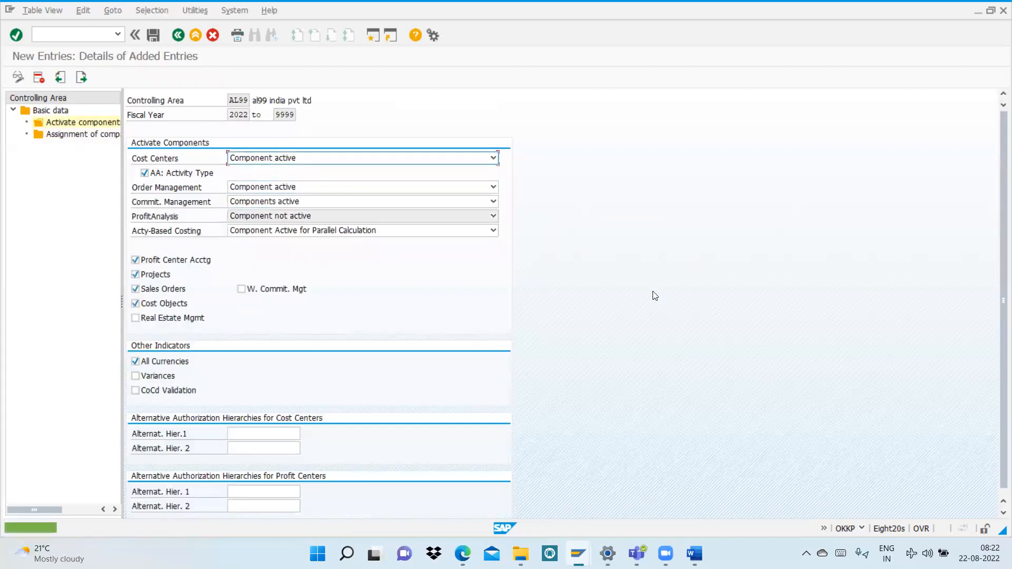
Step: Leave the controlling area settings and open number range group maintenance for controlling documents with CO Area AL99
left_click(199, 49)
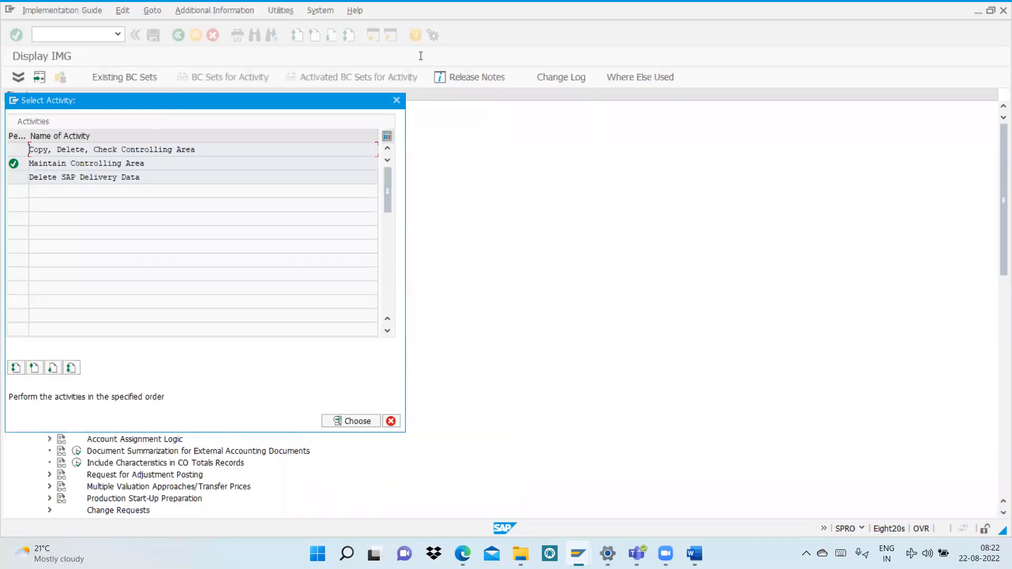
left_click(396, 100)
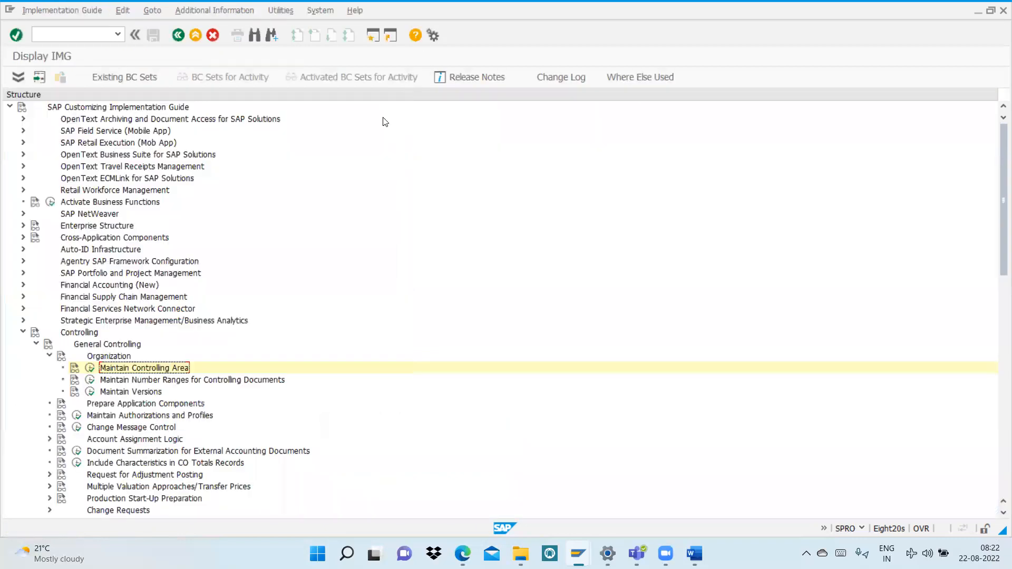
left_click(88, 383)
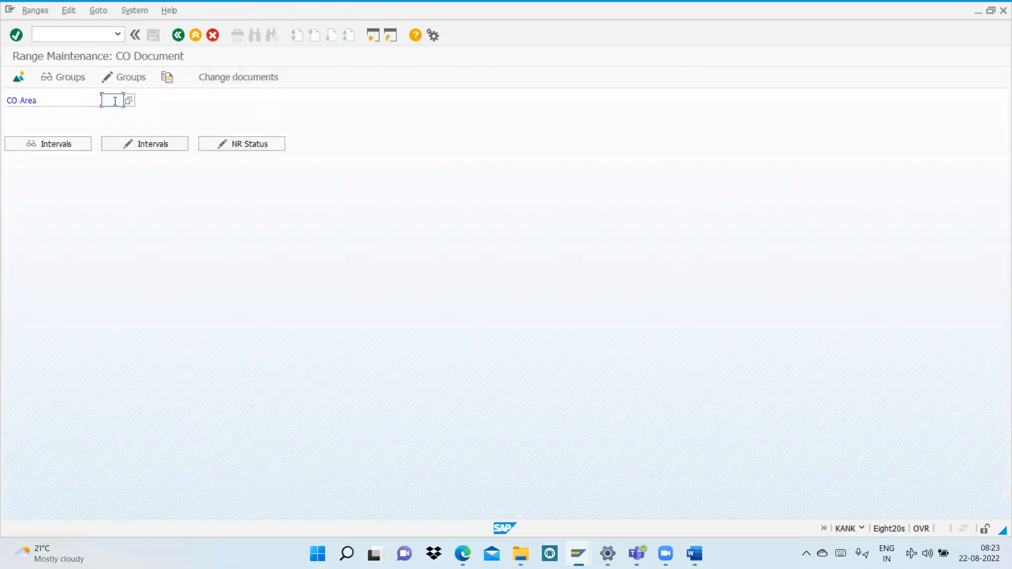
type("a119")
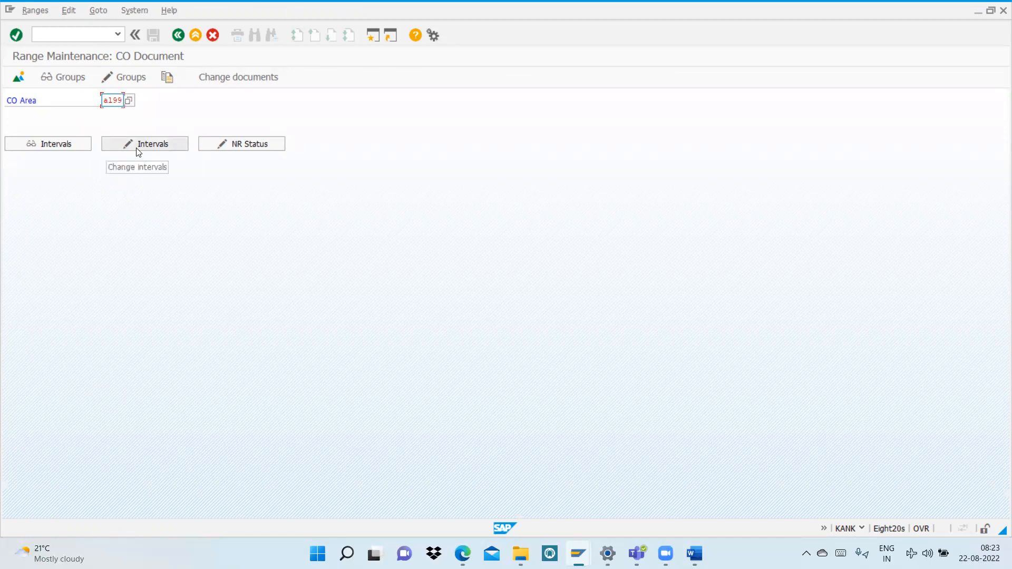
left_click(74, 11)
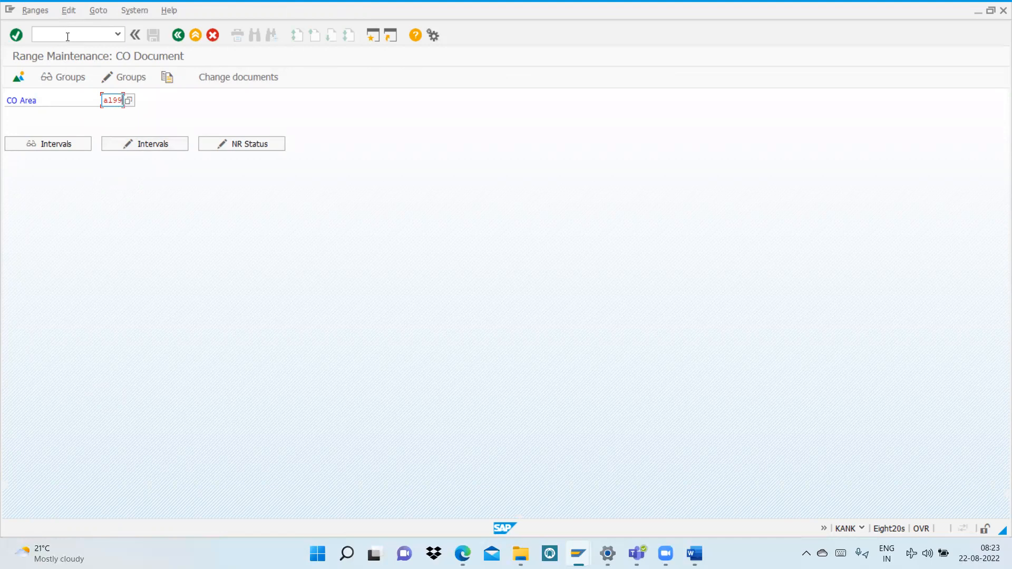
left_click(128, 77)
left_click(129, 78)
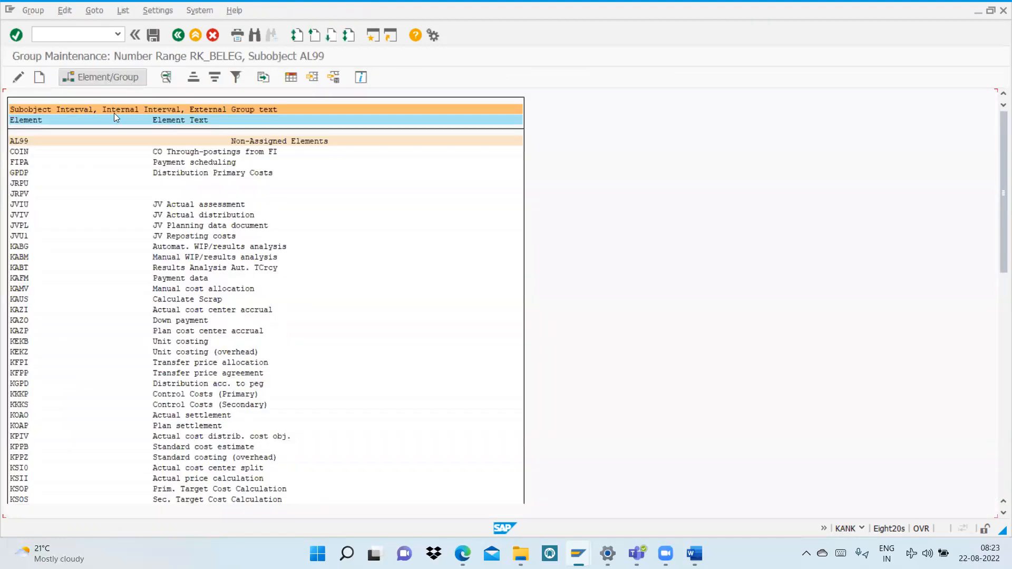
Step: Create a new number range group named "al99 controlling area" for CO documents
left_click(67, 11)
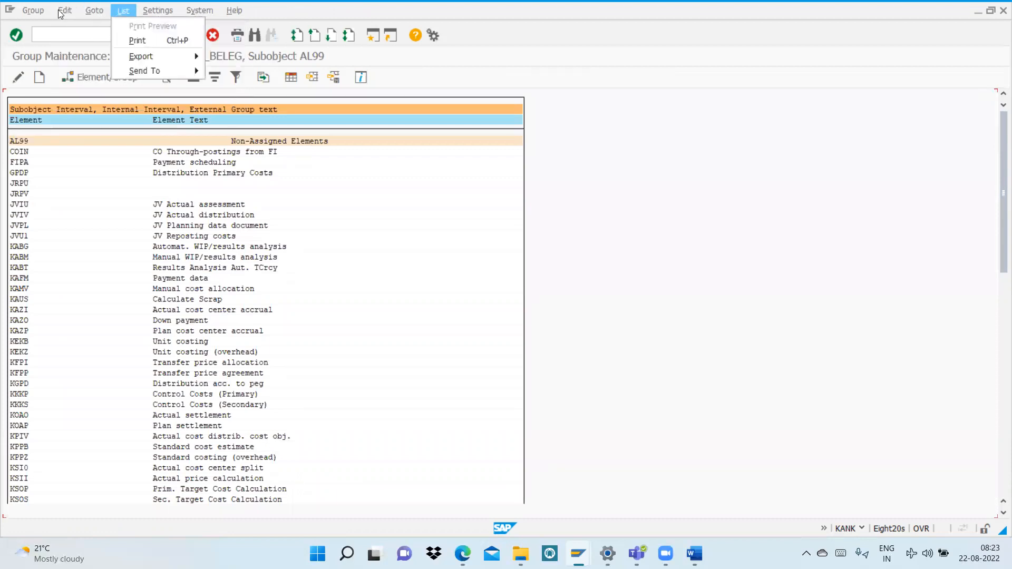
mouse_move(59, 14)
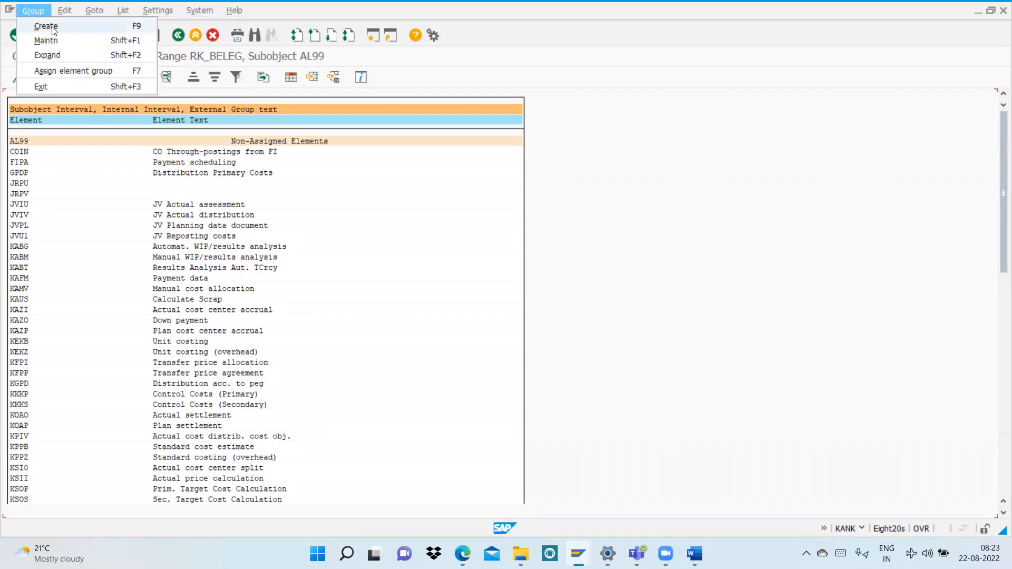
left_click(53, 30)
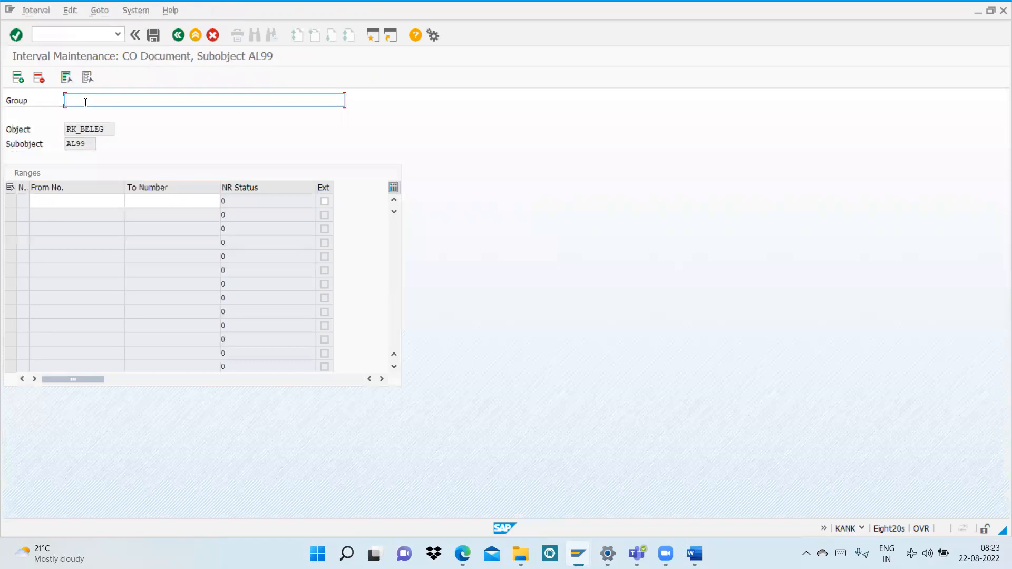
type("al99 controlling area")
Step: Give the group an interval from 1 to 9999, save it with the transport notice acknowledged, and return to the group overview
left_click(34, 203)
type("1")
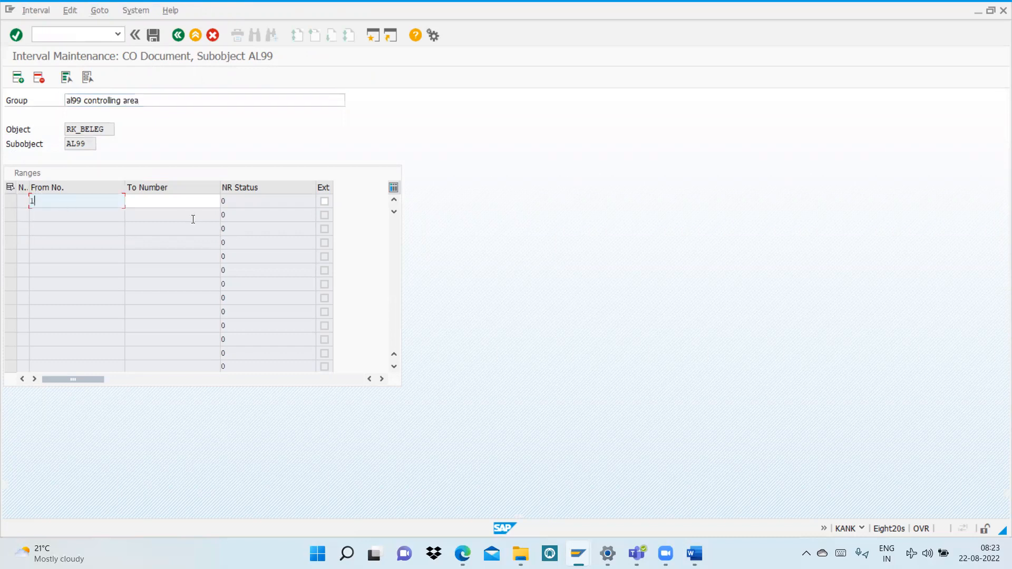
left_click(171, 201)
type("9999")
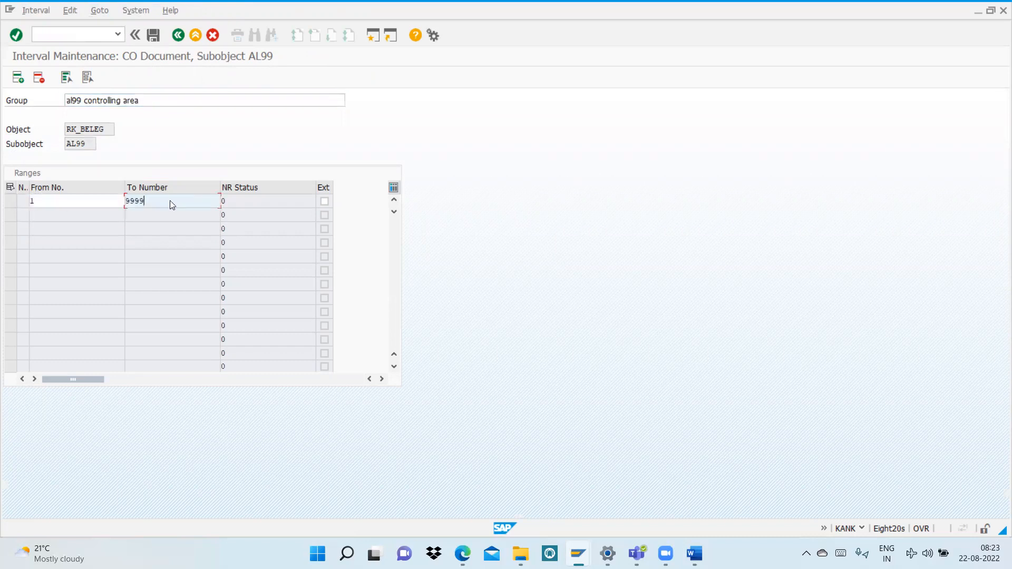
key("Return")
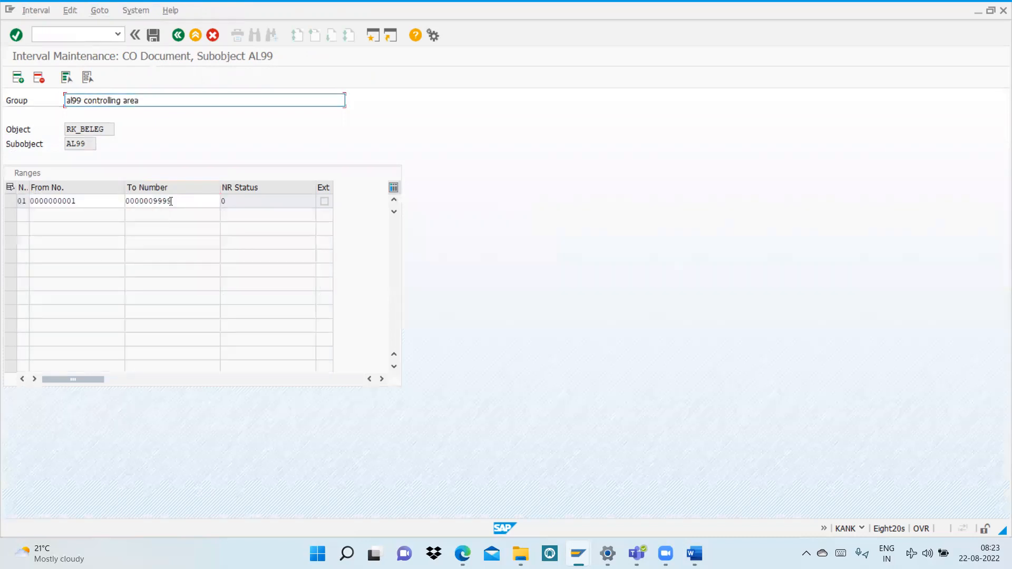
left_click(153, 35)
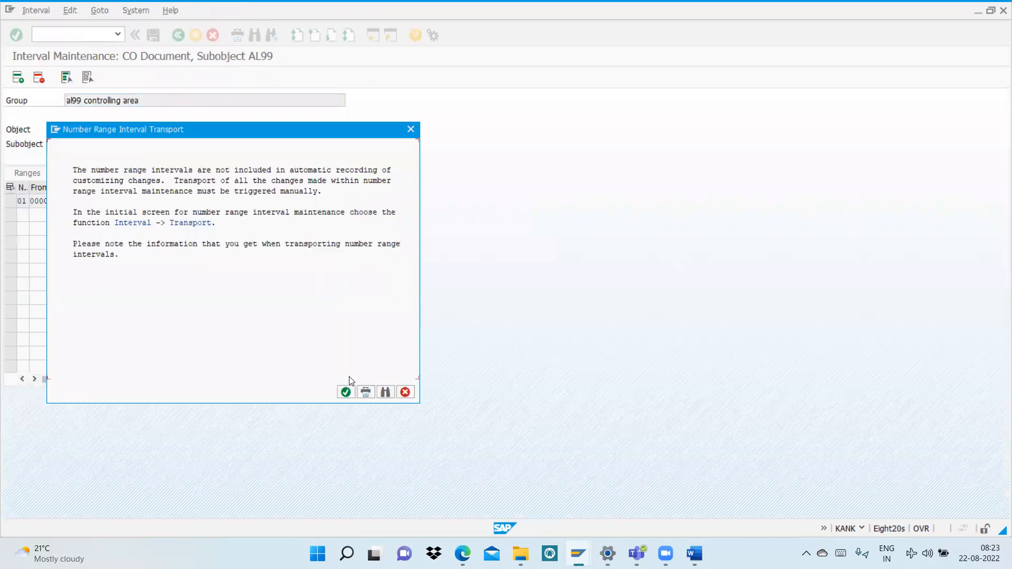
left_click(346, 393)
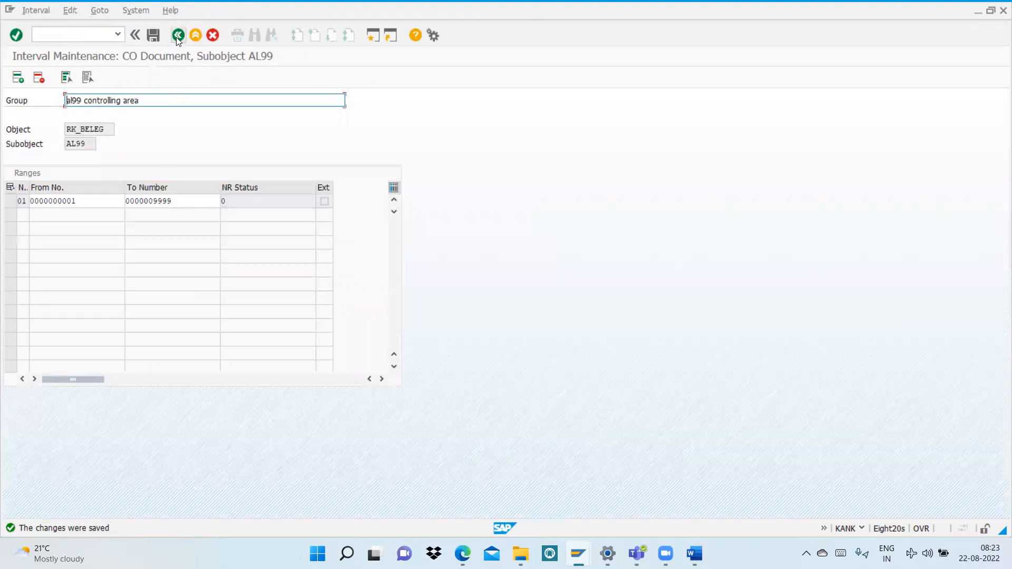
left_click(179, 35)
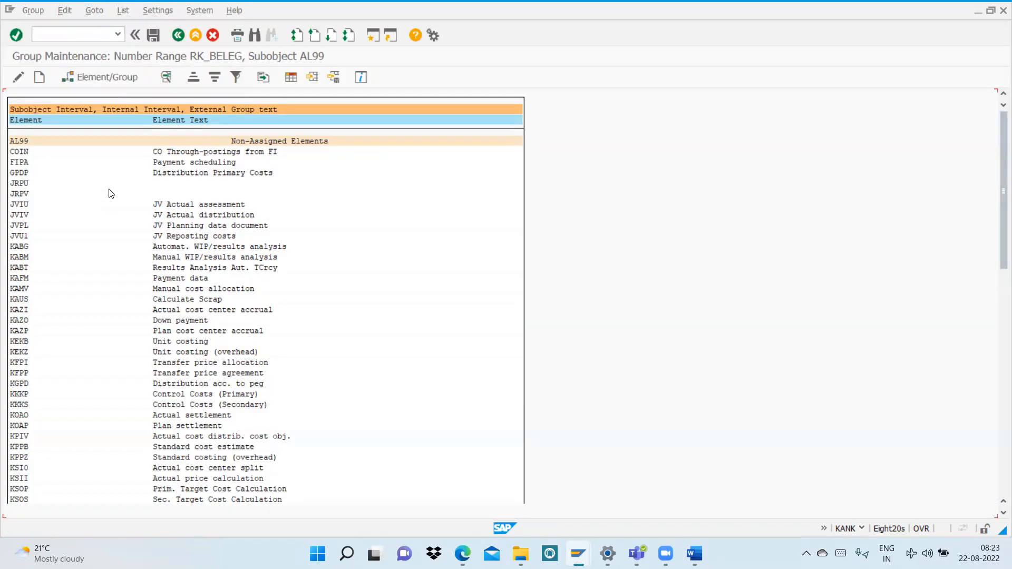
Step: Assign the elements COIN and FIPA to the al99 controlling area group, save the assignments, and return to the implementation guide
left_click(27, 153)
left_click(19, 151)
left_click(100, 77)
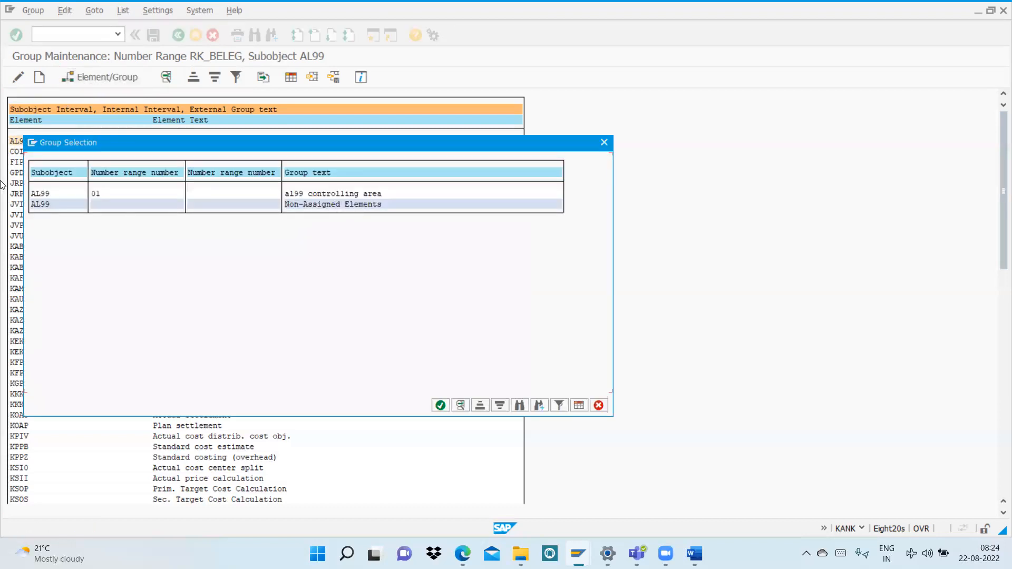
left_click(44, 196)
left_click(440, 405)
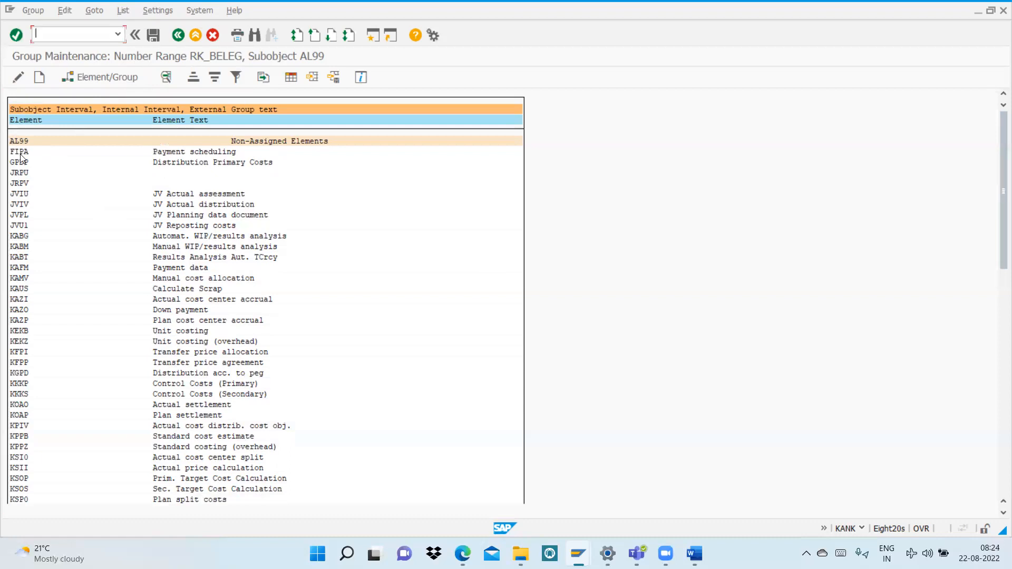
left_click(85, 79)
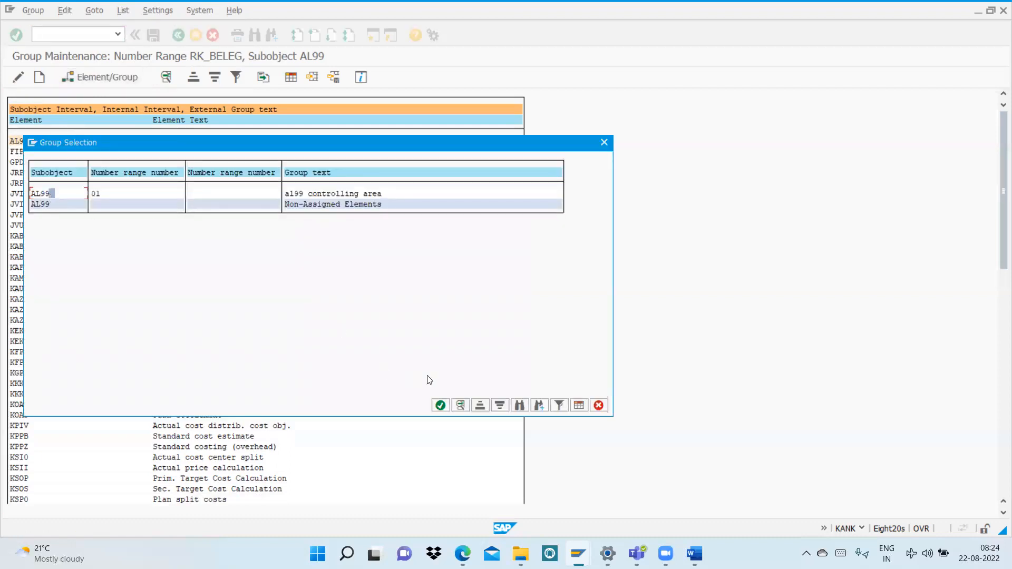
left_click(441, 406)
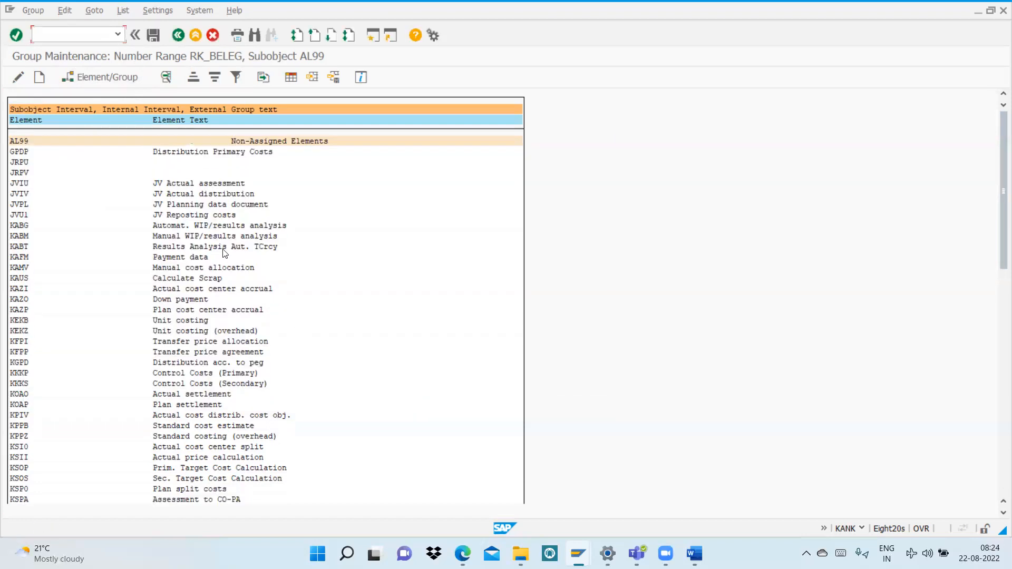
scroll(225, 253, "down", 2)
left_click_drag(997, 200, 998, 406)
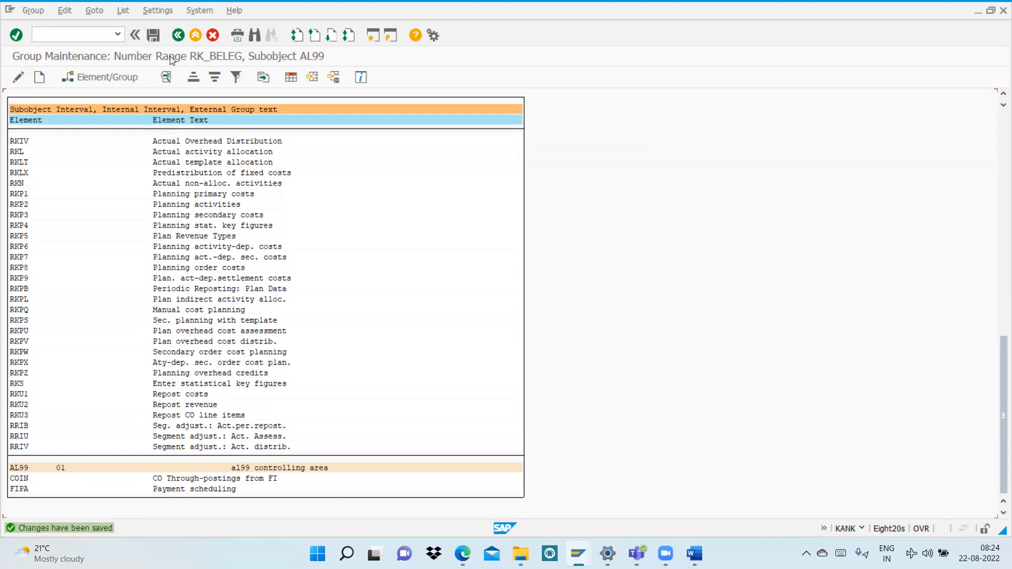
left_click(179, 35)
left_click(178, 36)
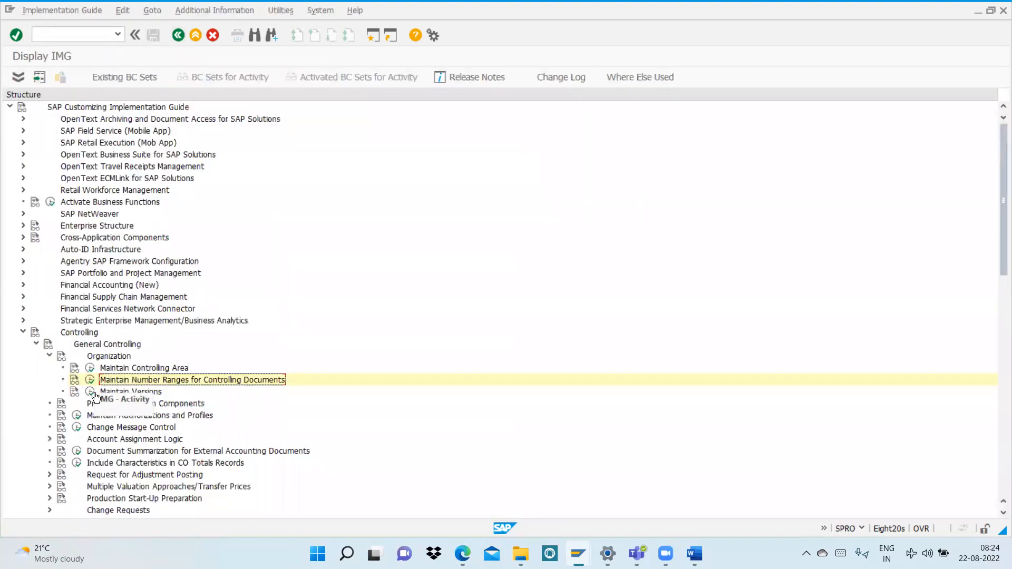
Step: Open Maintain Versions, select version 0 Plan/actual version, and set the controlling area to AL99
left_click(88, 392)
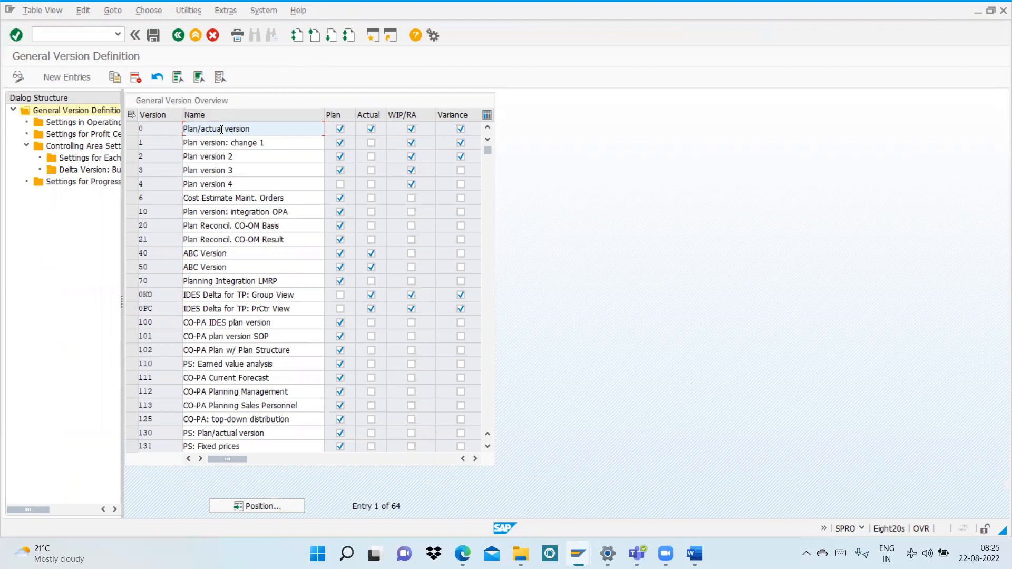
left_click(132, 129)
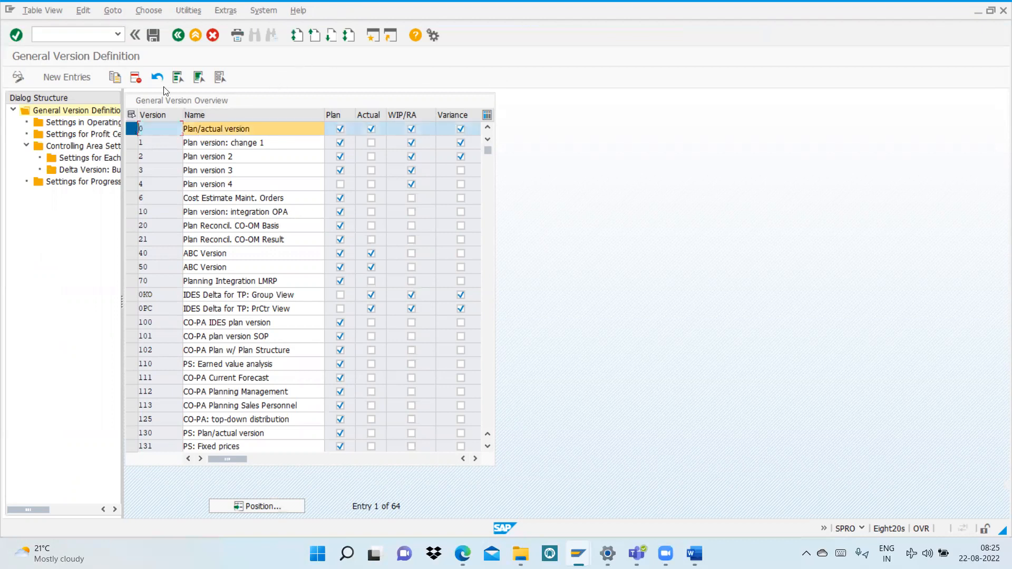
left_click(225, 10)
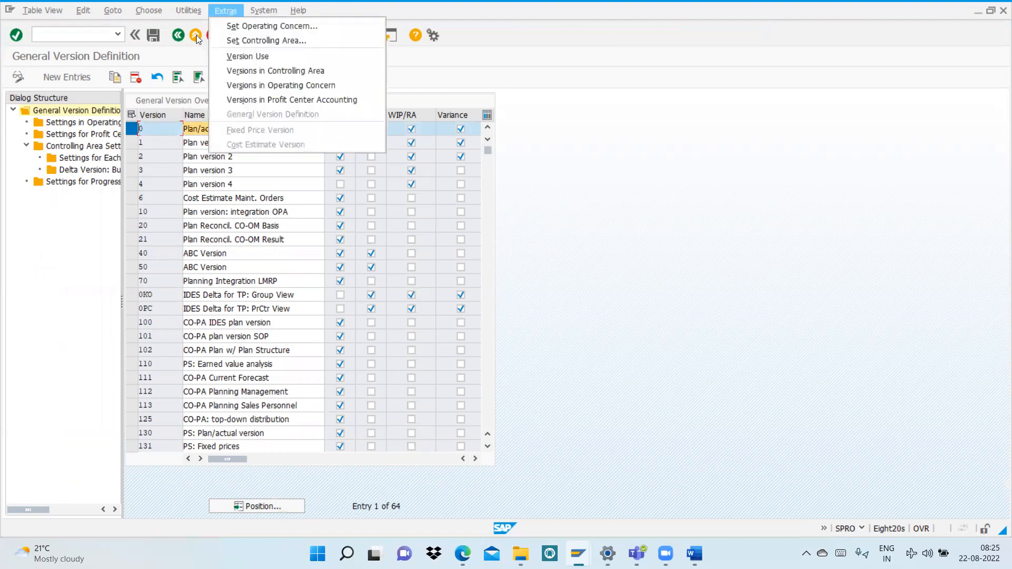
left_click(256, 41)
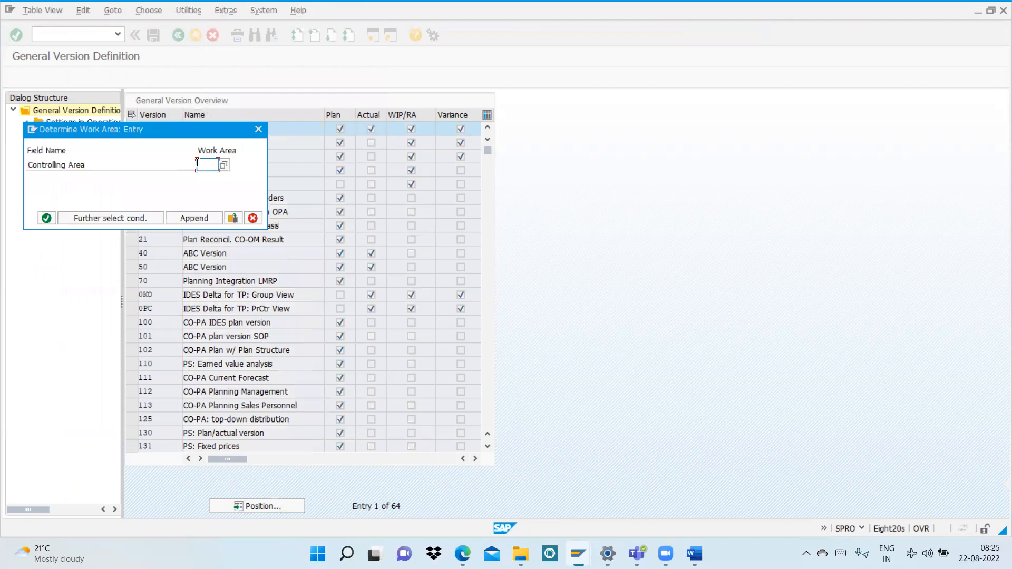
type("a129")
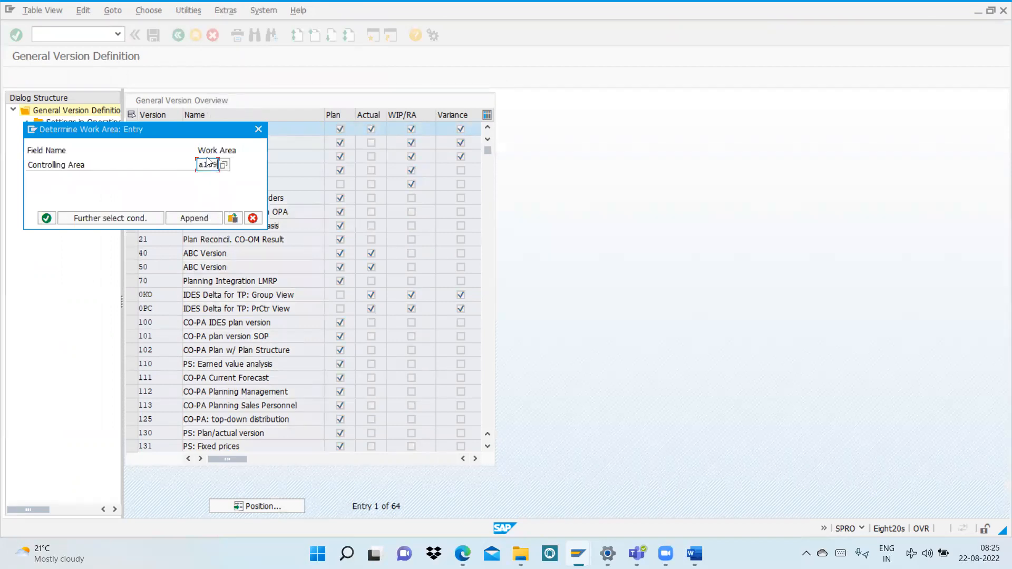
key("Return")
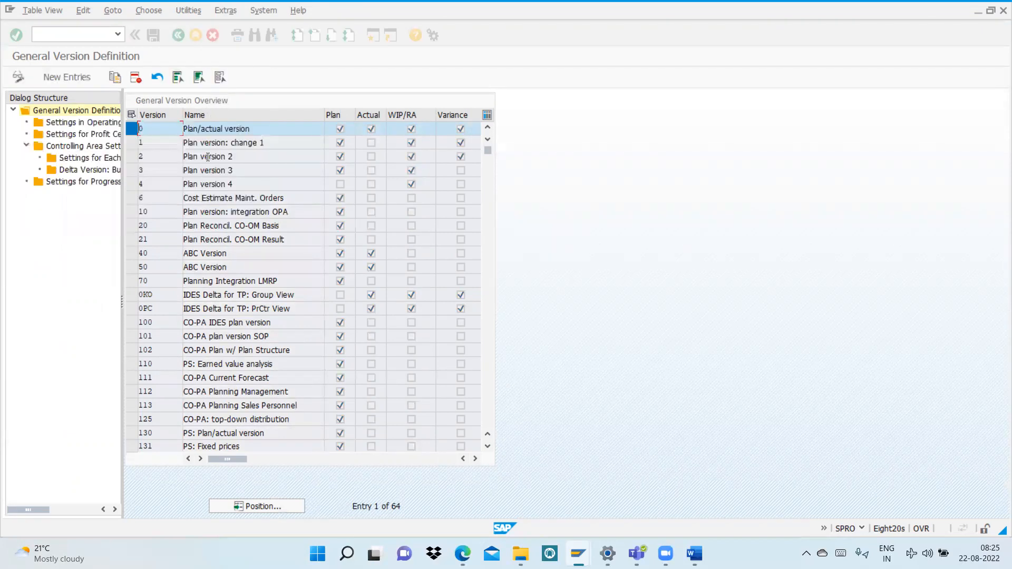
Step: In version 0's fiscal year settings for the controlling area, enable Version Locked and Integrated Planning for 2022
double_click(68, 145)
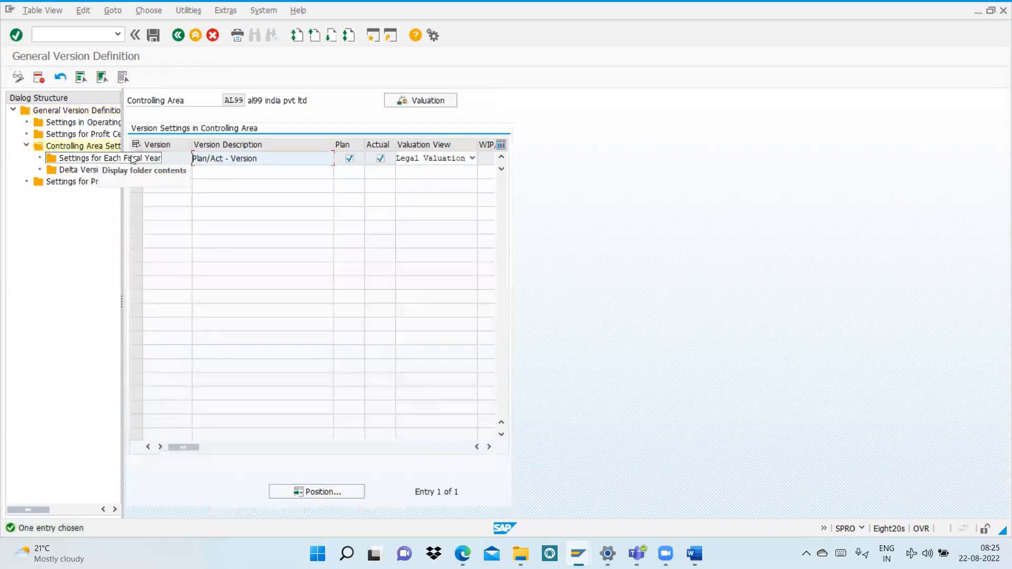
left_click(137, 160)
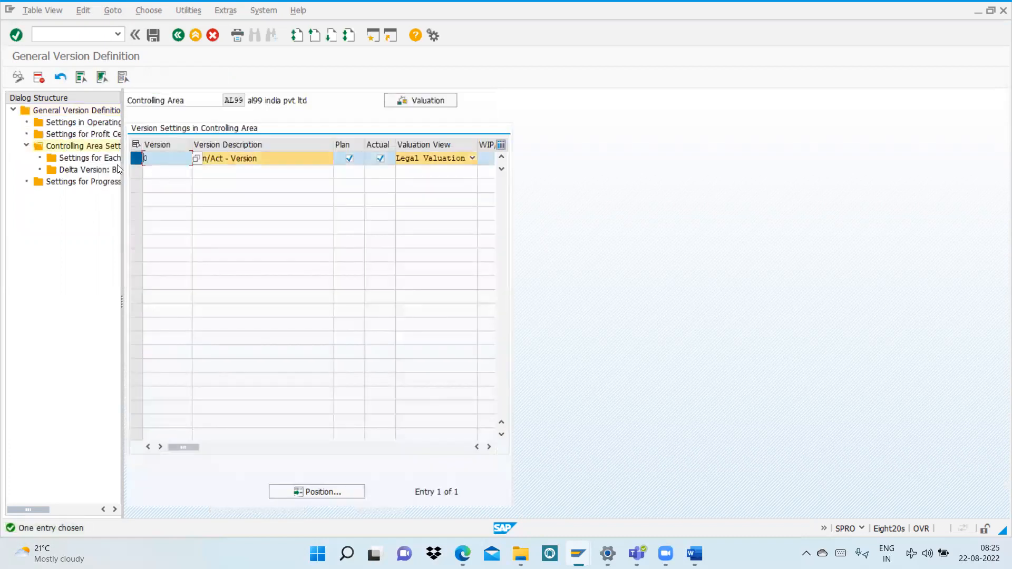
double_click(87, 160)
left_click(213, 172)
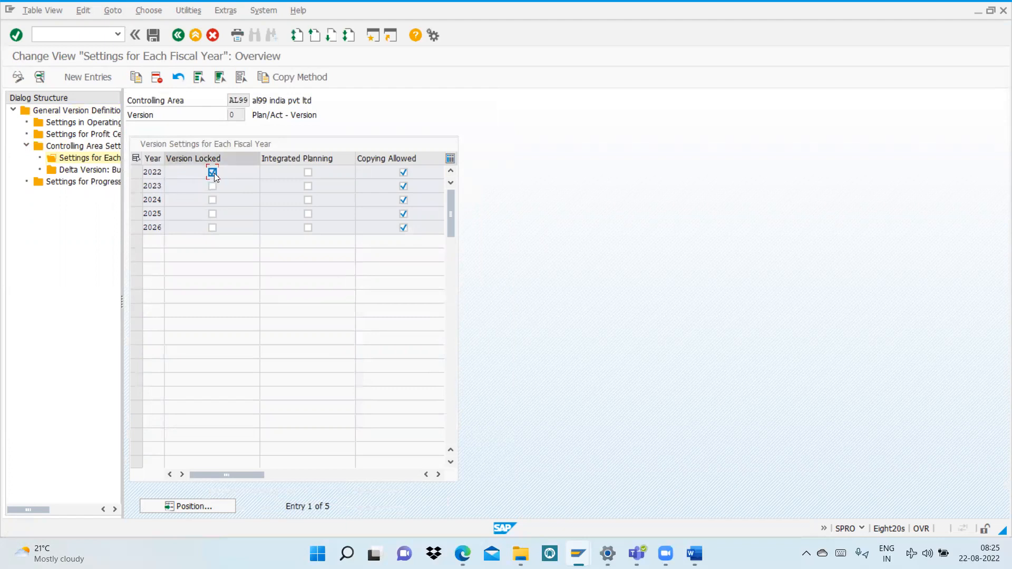
left_click(307, 173)
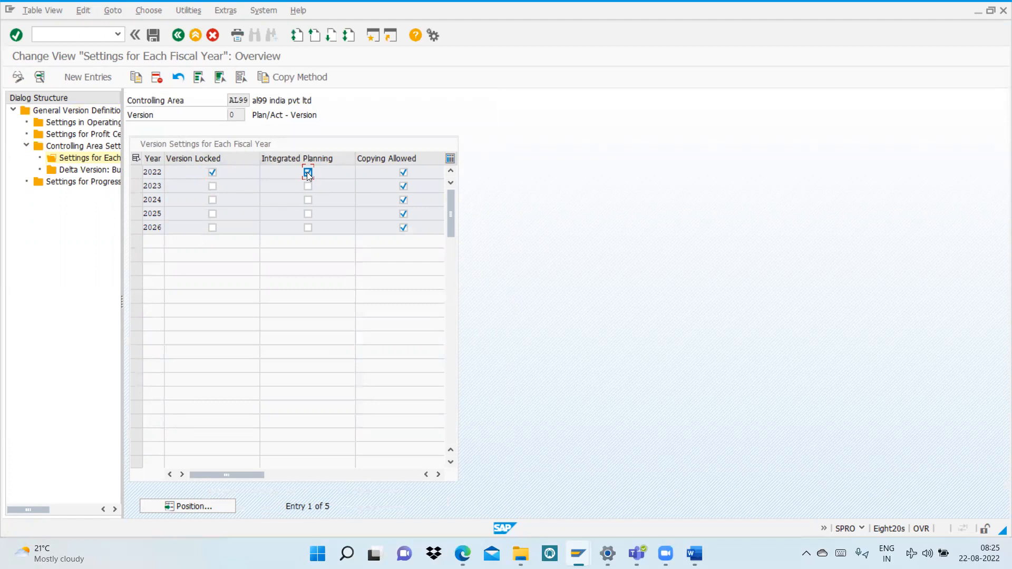
Step: Save the fiscal year settings by executing the version change in the background, accept the print parameters, and leave the job selection
left_click(154, 36)
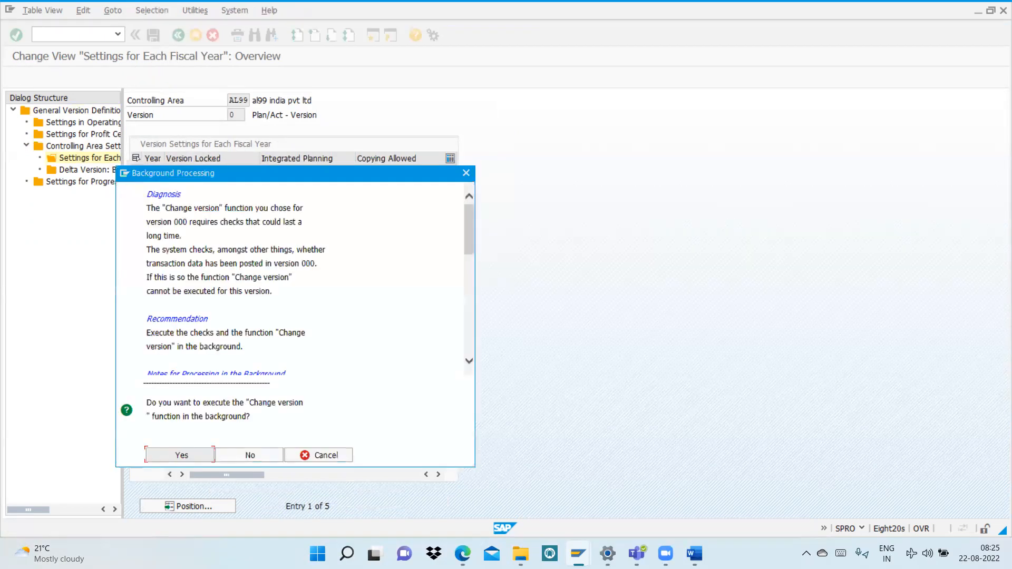
left_click(189, 455)
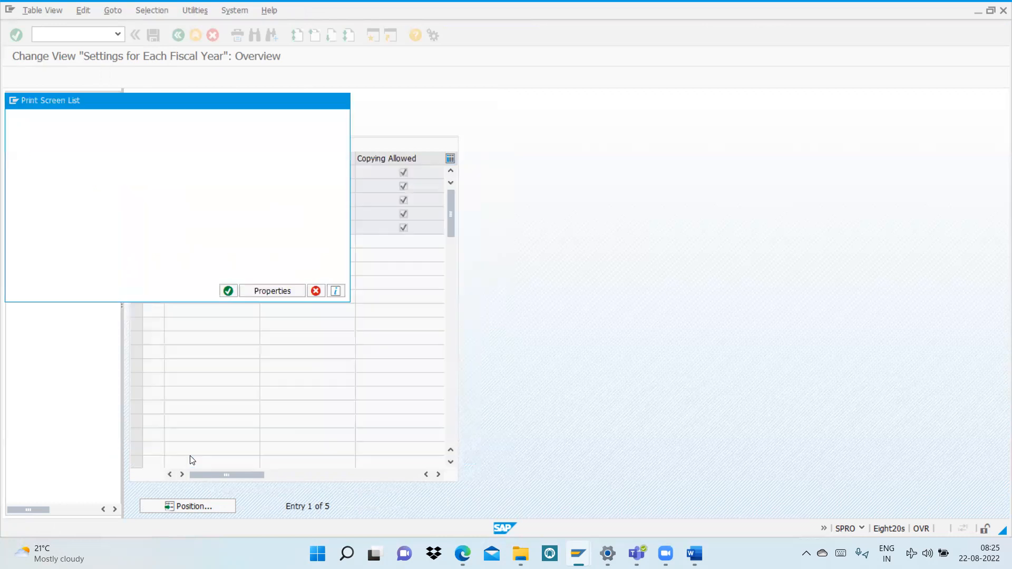
left_click(229, 291)
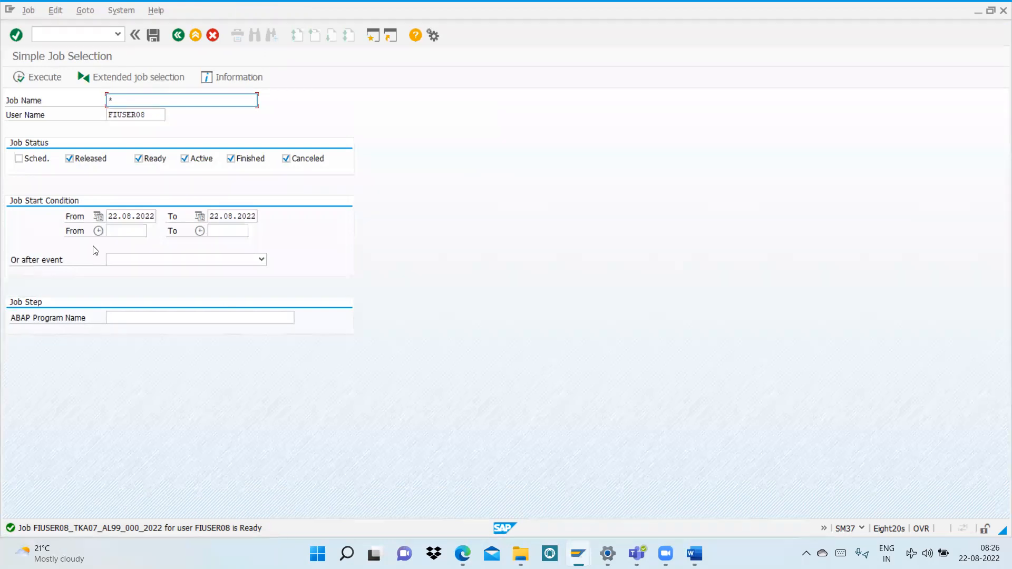
left_click(176, 33)
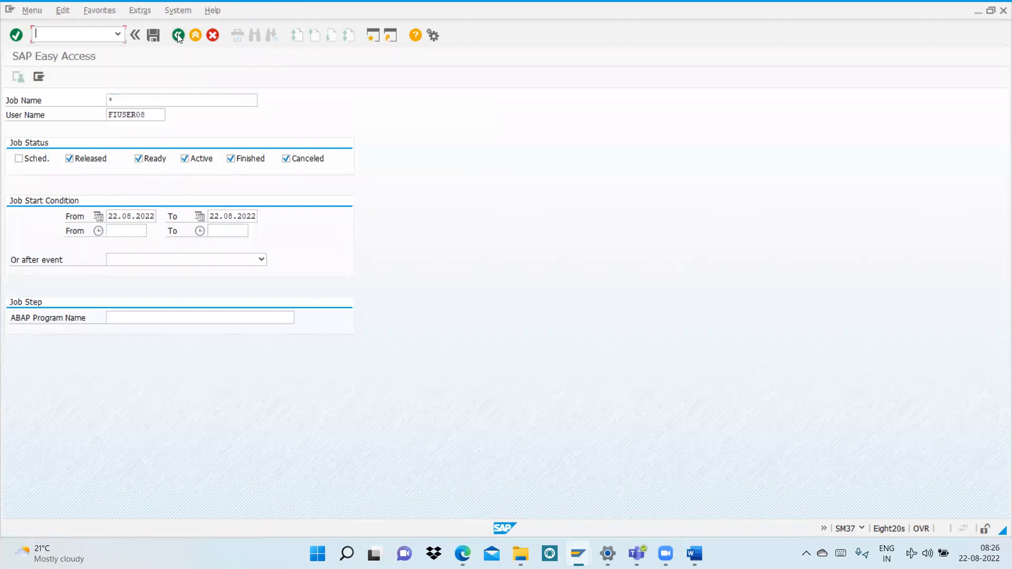
Step: Run transaction SPRO, display the SAP Reference IMG, and open Maintain Versions under Controlling, General Controlling, Organization
left_click(120, 35)
left_click(77, 50)
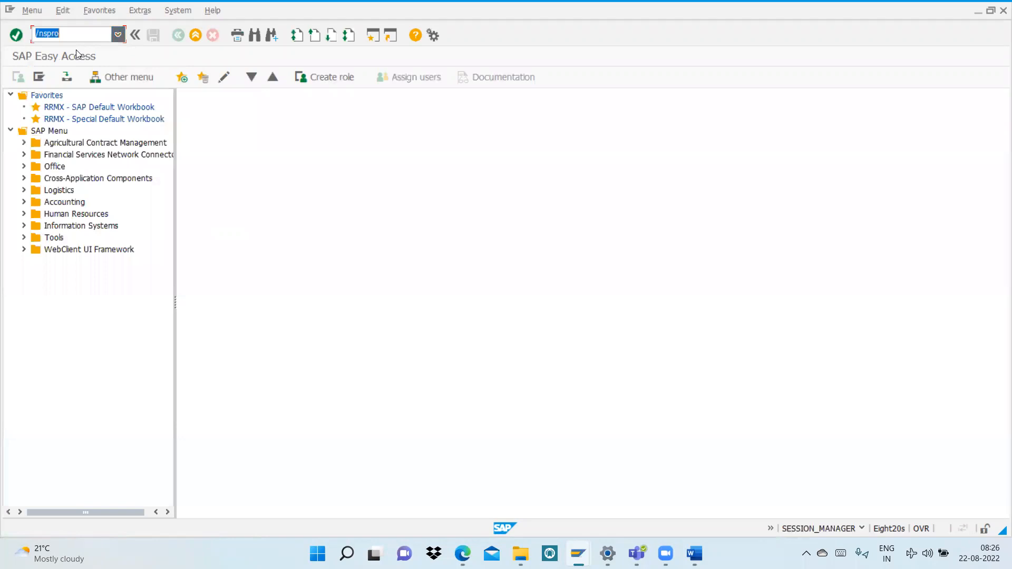
key("Return")
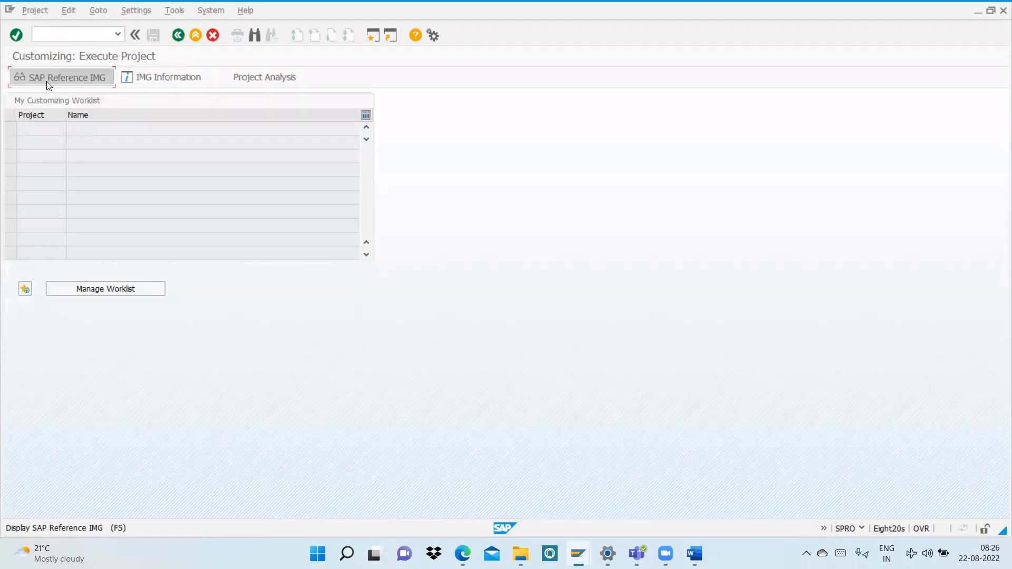
left_click(46, 79)
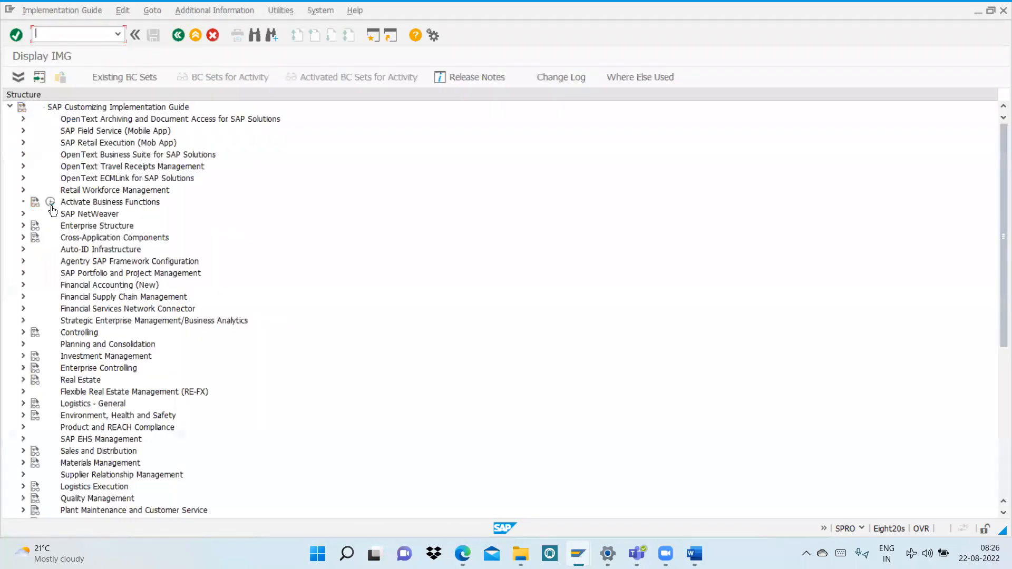
left_click(23, 332)
left_click(37, 345)
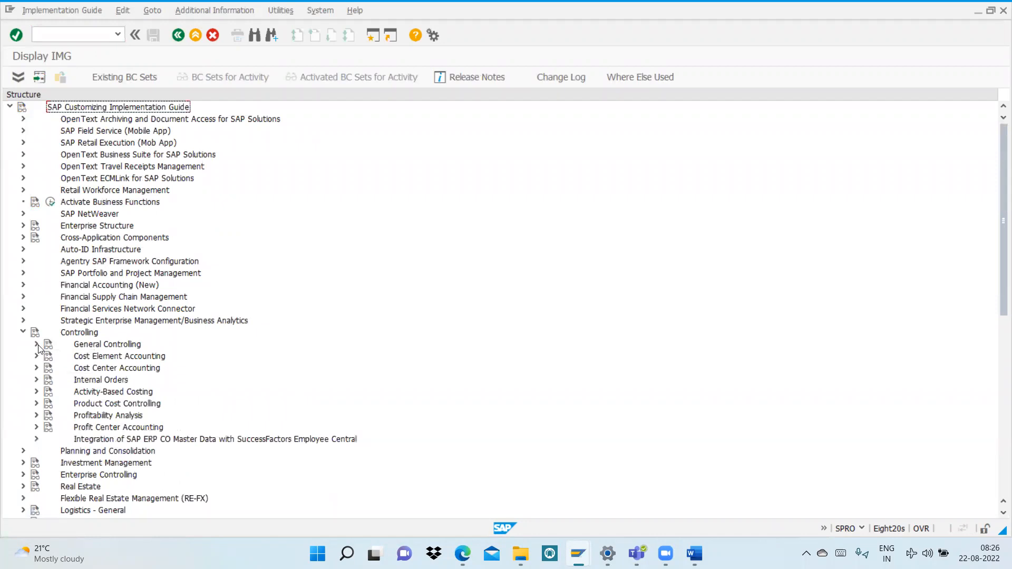
left_click(50, 357)
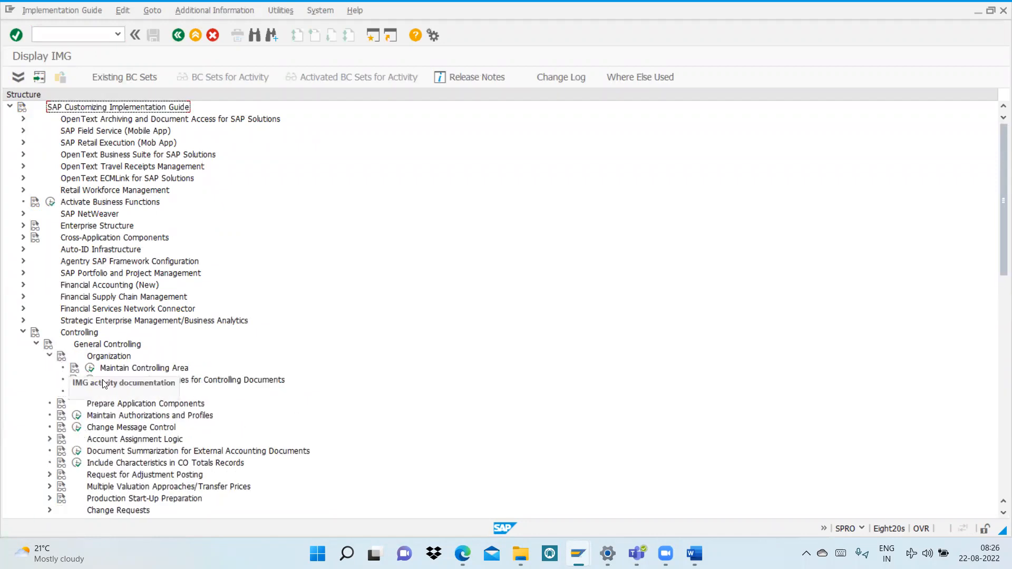
left_click(90, 393)
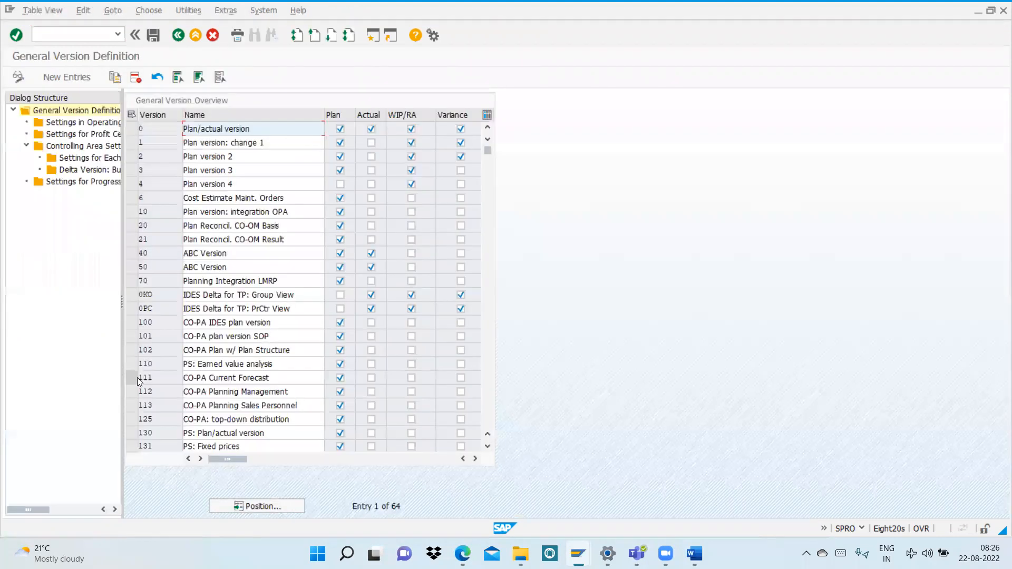
Step: Select version 0 Plan/actual version and set the controlling area to AL99
left_click(132, 128)
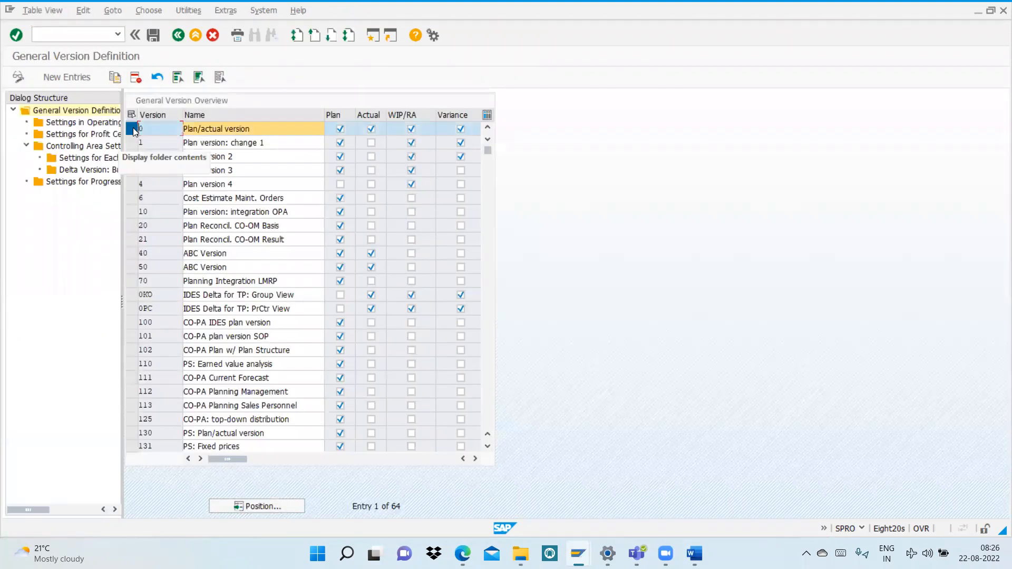
left_click(226, 11)
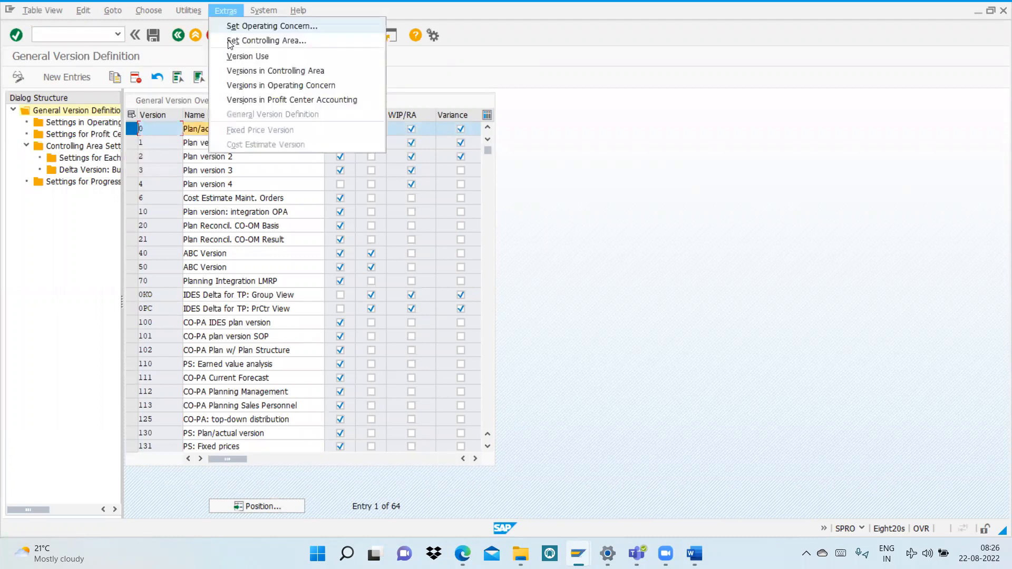
left_click(228, 41)
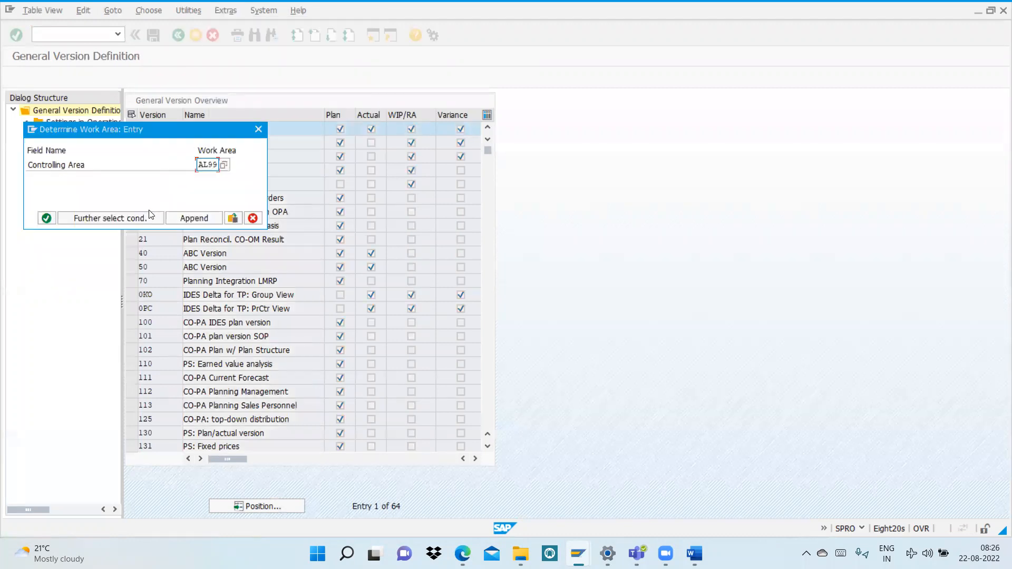
left_click(46, 218)
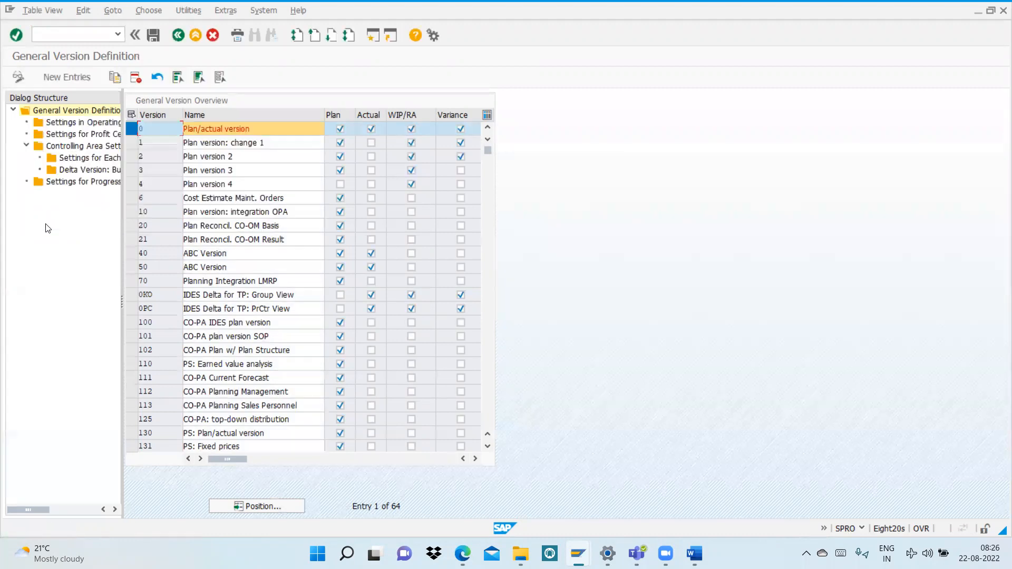
Step: Open version 0's settings for each fiscal year within the controlling area settings and save them
double_click(66, 146)
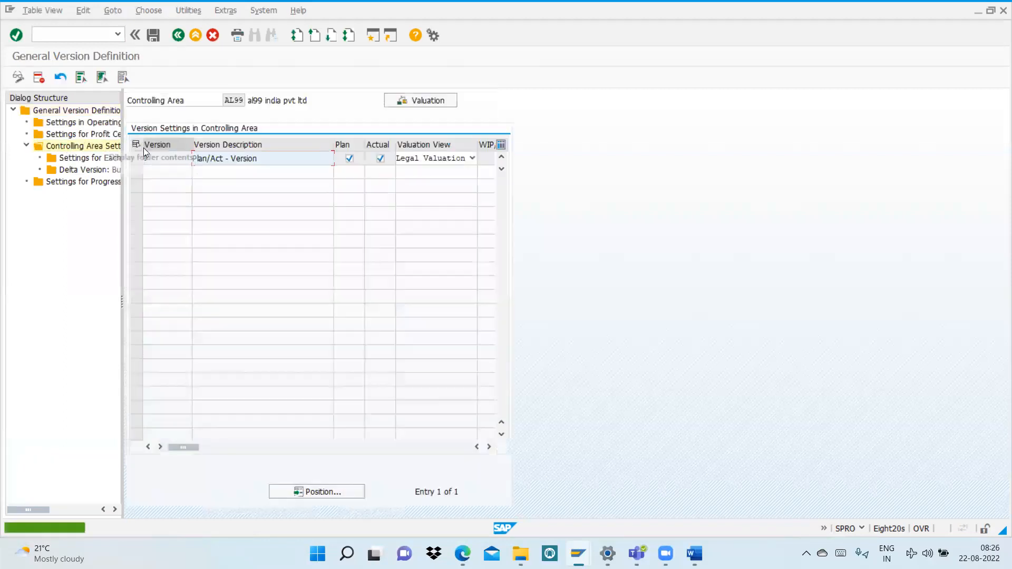
left_click(138, 157)
double_click(91, 159)
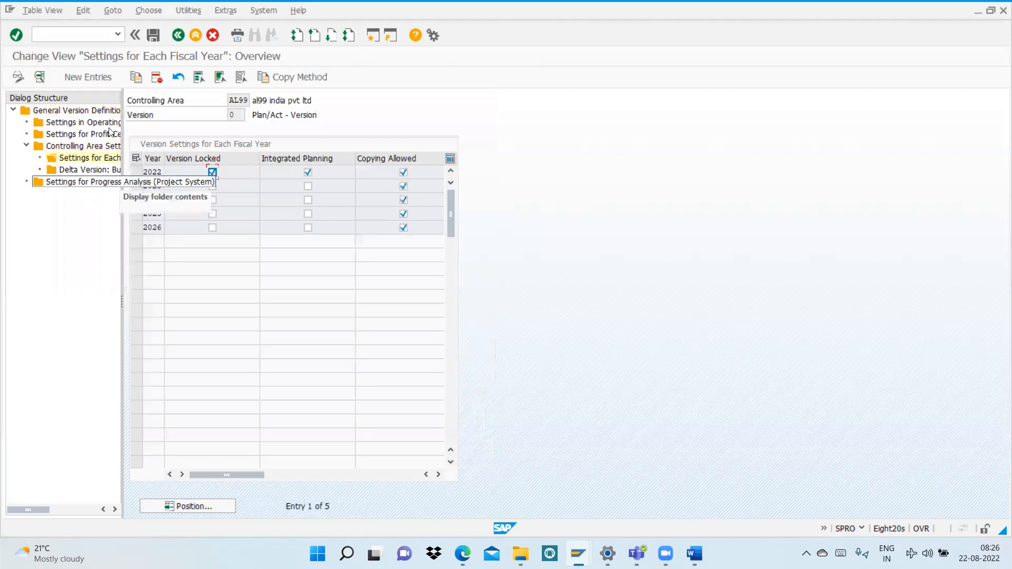
left_click(152, 35)
left_click(178, 35)
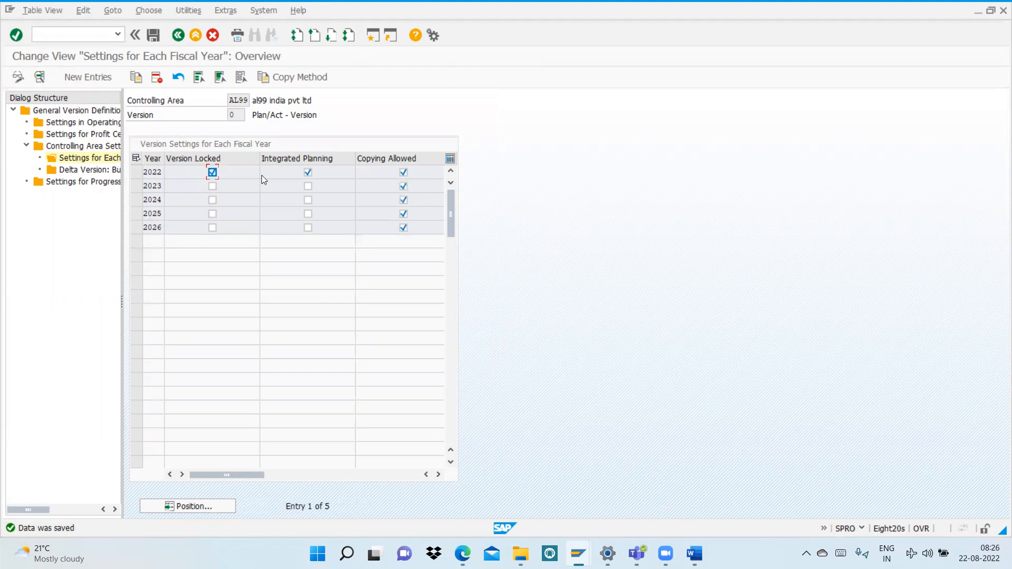
left_click(58, 32)
type("/nkp")
key("BackSpace")
key("BackSpace")
key("BackSpace")
Step: Return to the implementation guide and open Create Primary Cost Element from Create Cost Elements under Cost Element Accounting master data
left_click(192, 35)
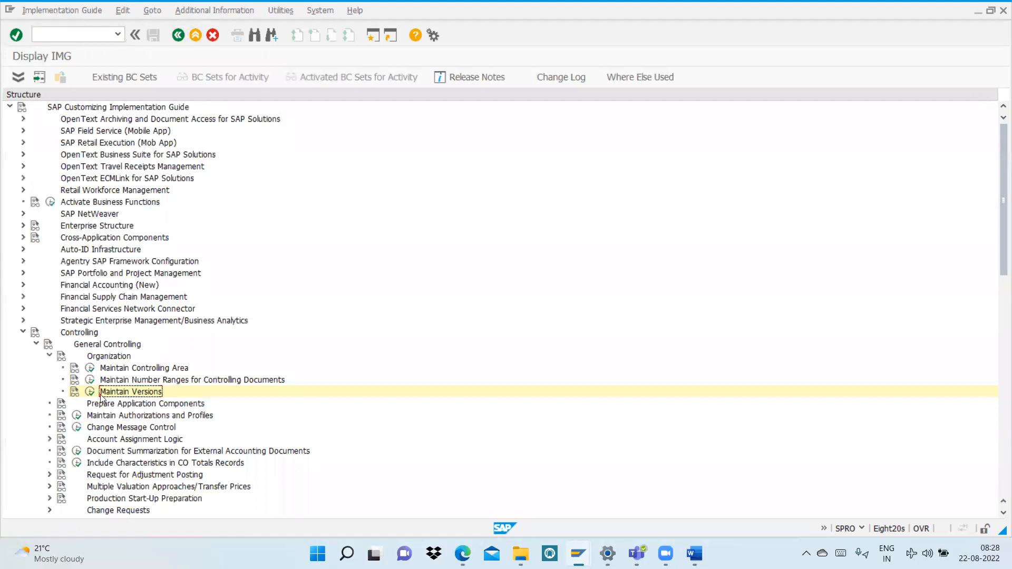
left_click(50, 357)
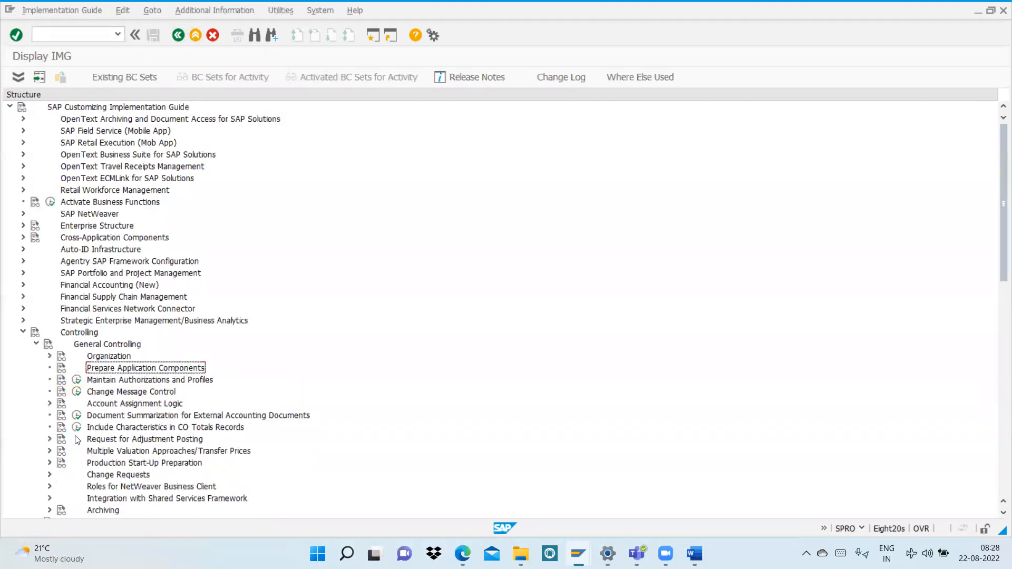
left_click(36, 344)
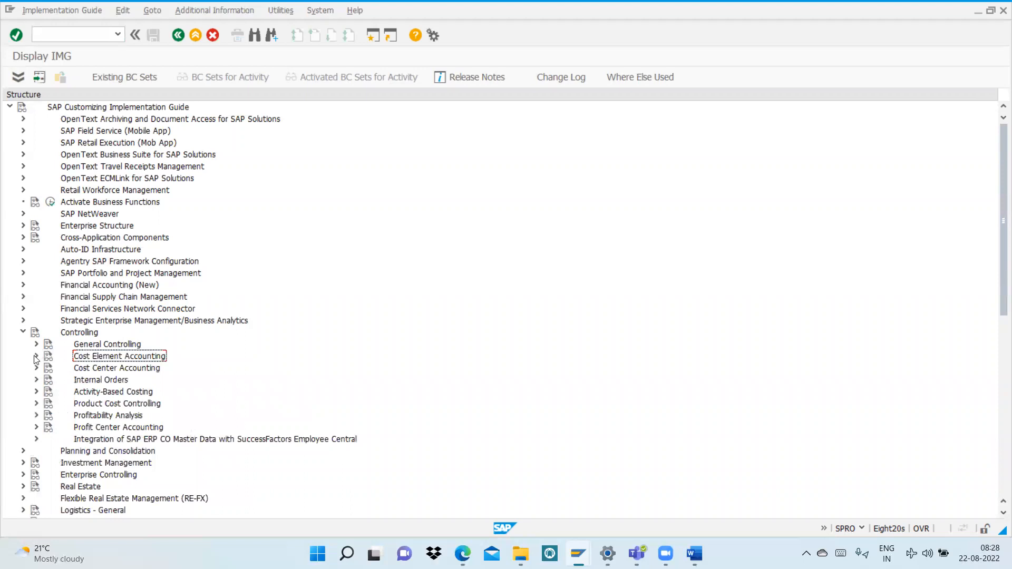
left_click(36, 357)
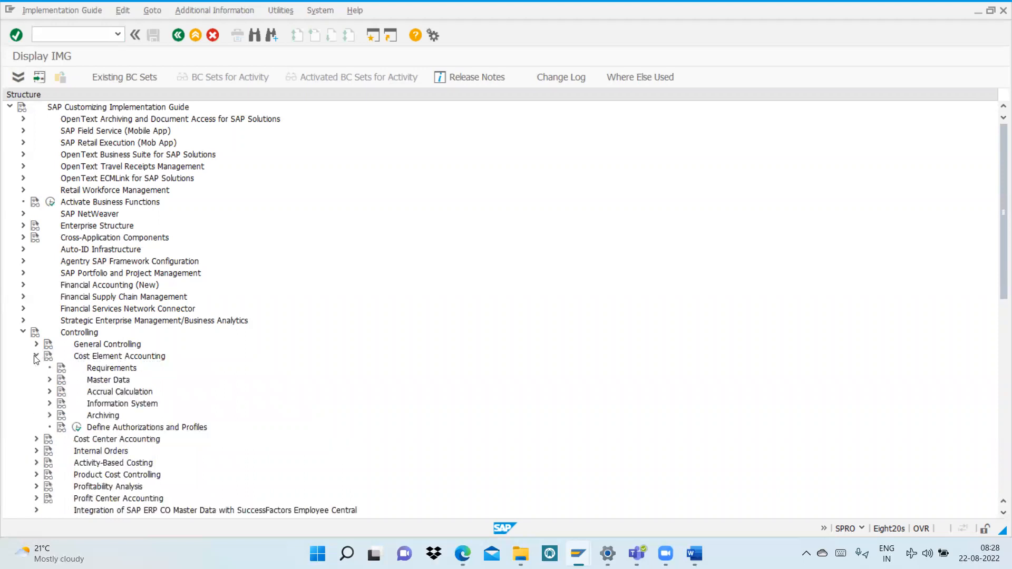
left_click(50, 379)
left_click(63, 392)
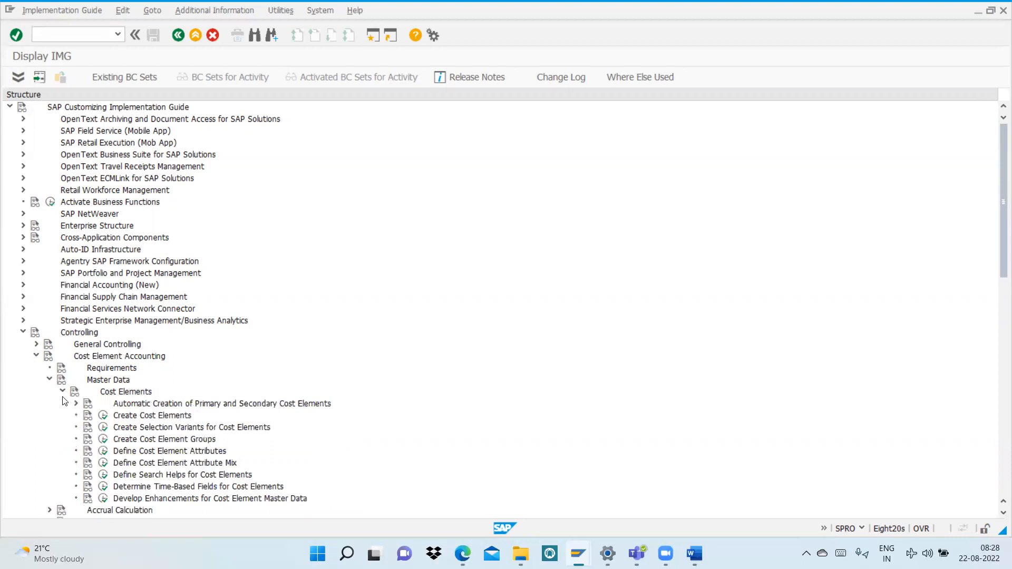
left_click(103, 415)
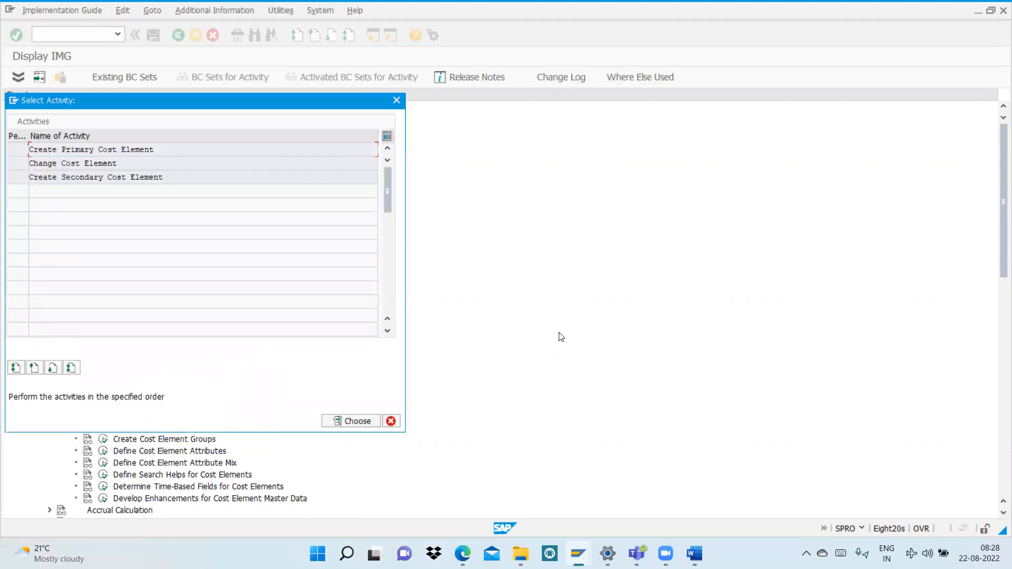
double_click(81, 149)
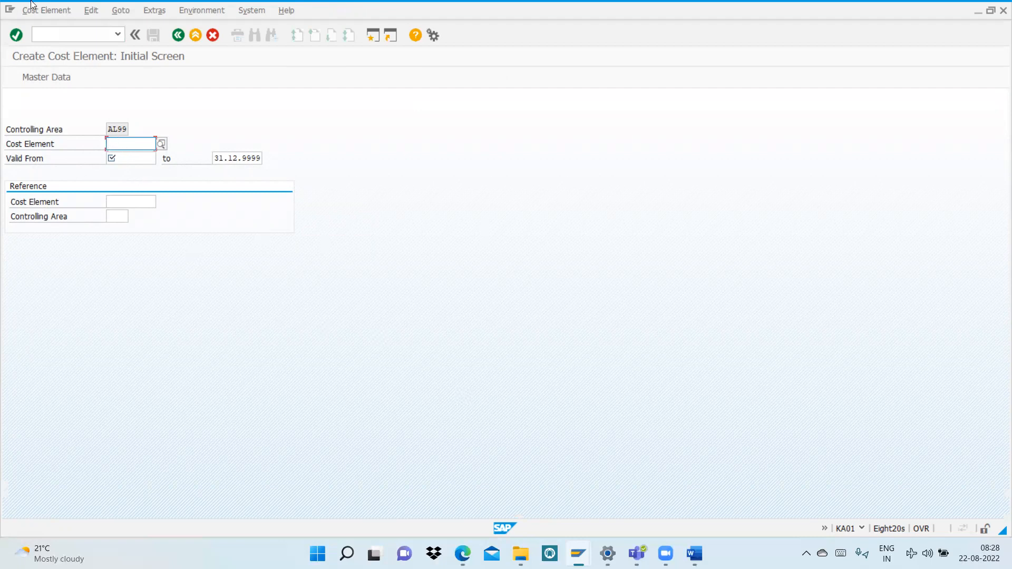
Step: Open transaction FS00 and change the company code of the G/L account list to AL99
left_click(51, 33)
type("/nfs00")
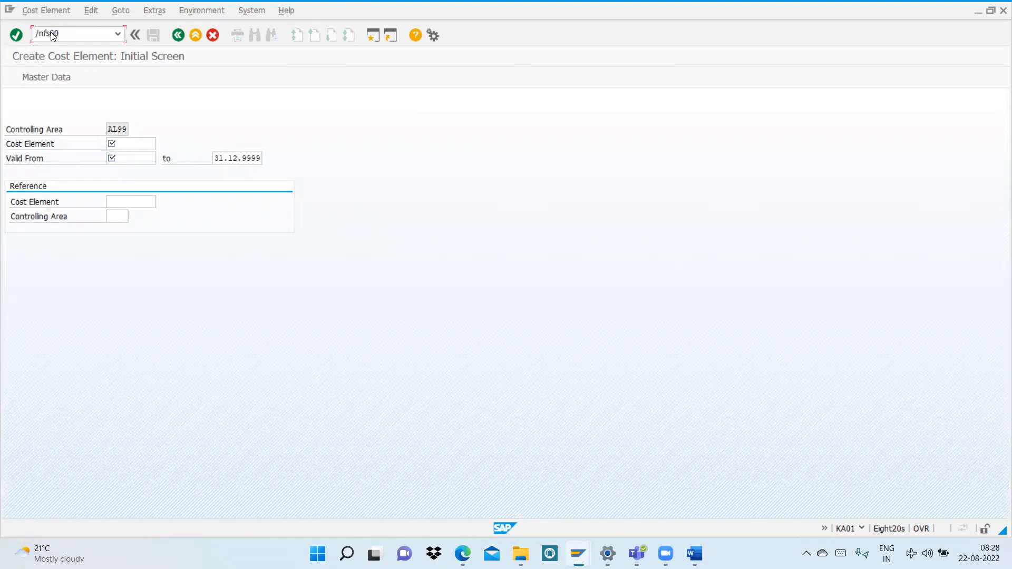
key("Return")
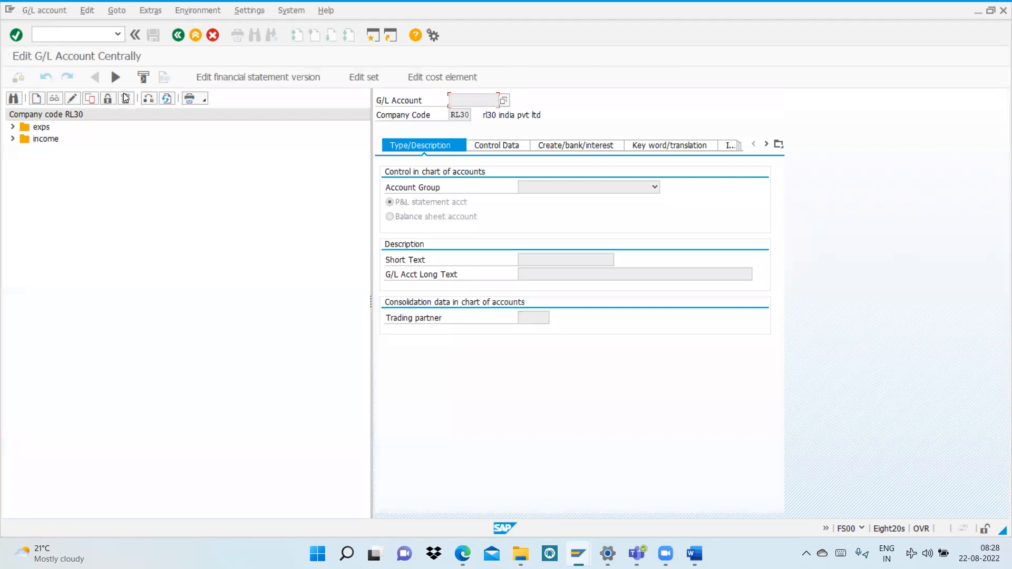
left_click(148, 98)
left_click(145, 180)
key("BackSpace")
key("BackSpace")
key("BackSpace")
key("BackSpace")
type("a199")
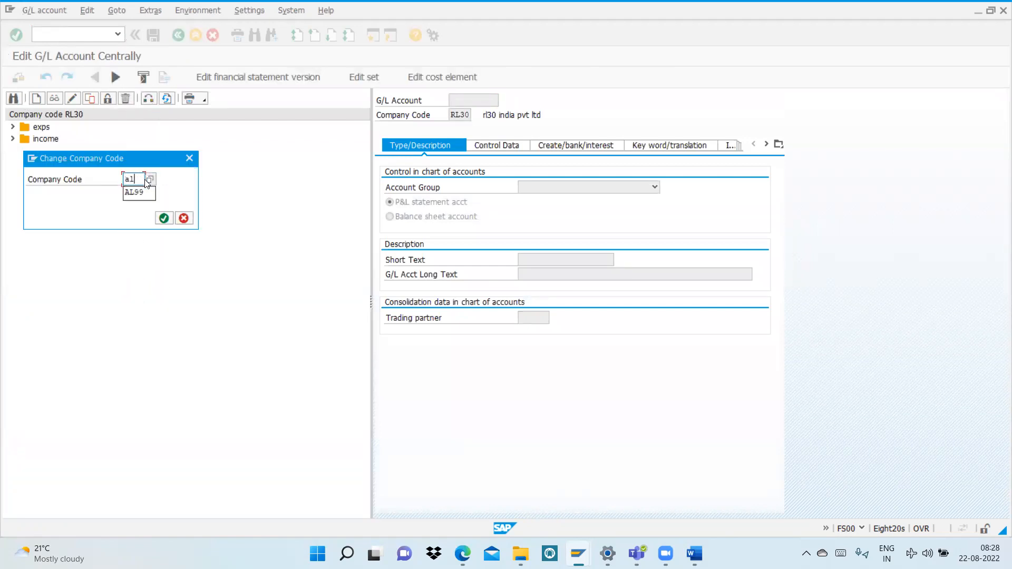
key("Return")
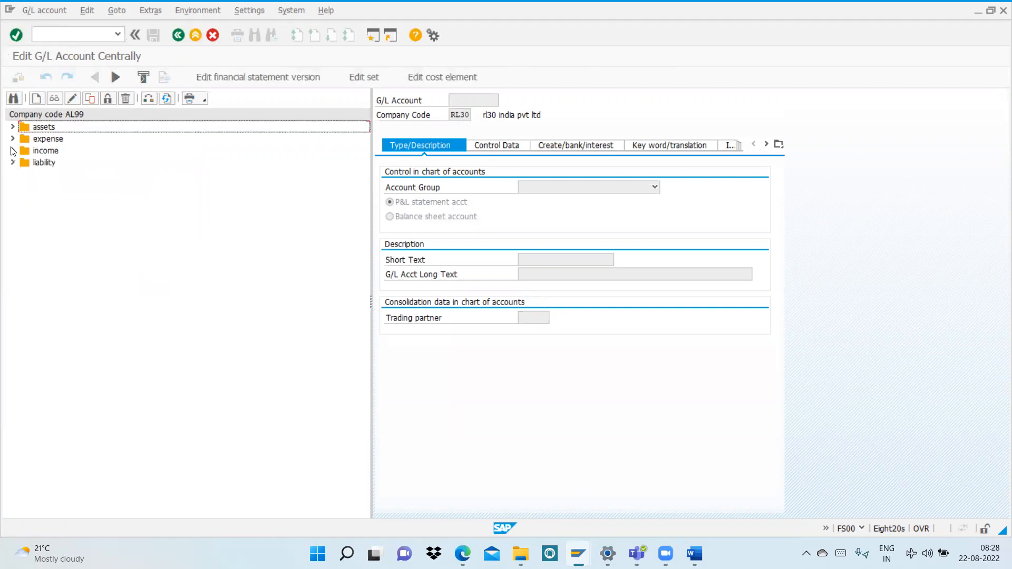
Step: Display the sales account from the income group and open its cost element for editing
left_click(12, 151)
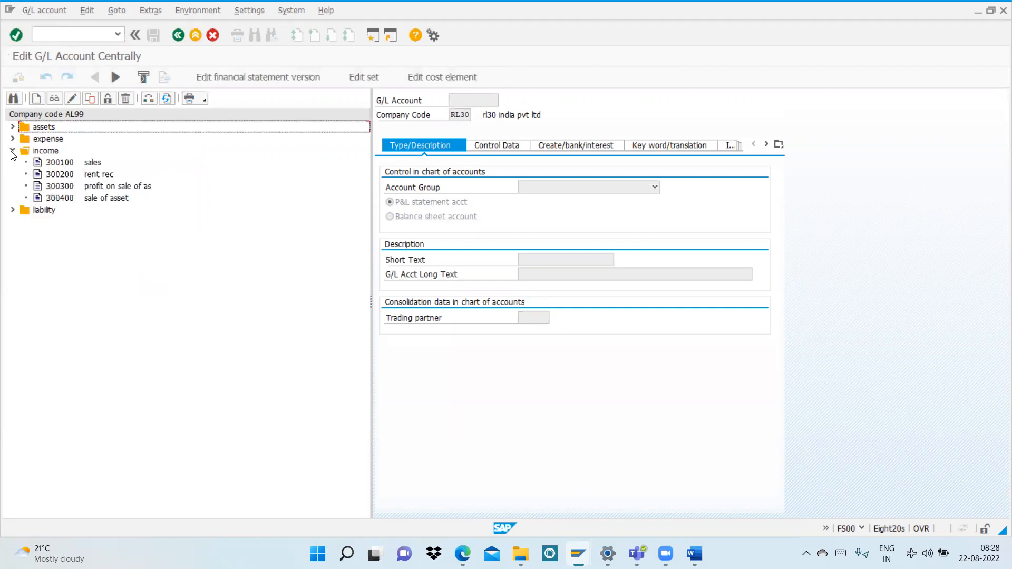
left_click(55, 164)
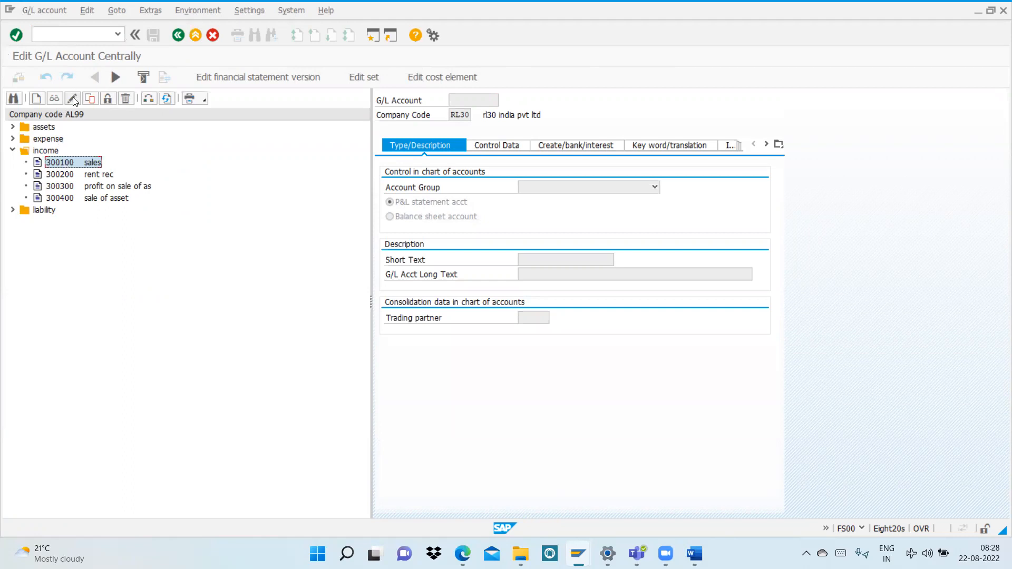
left_click(55, 100)
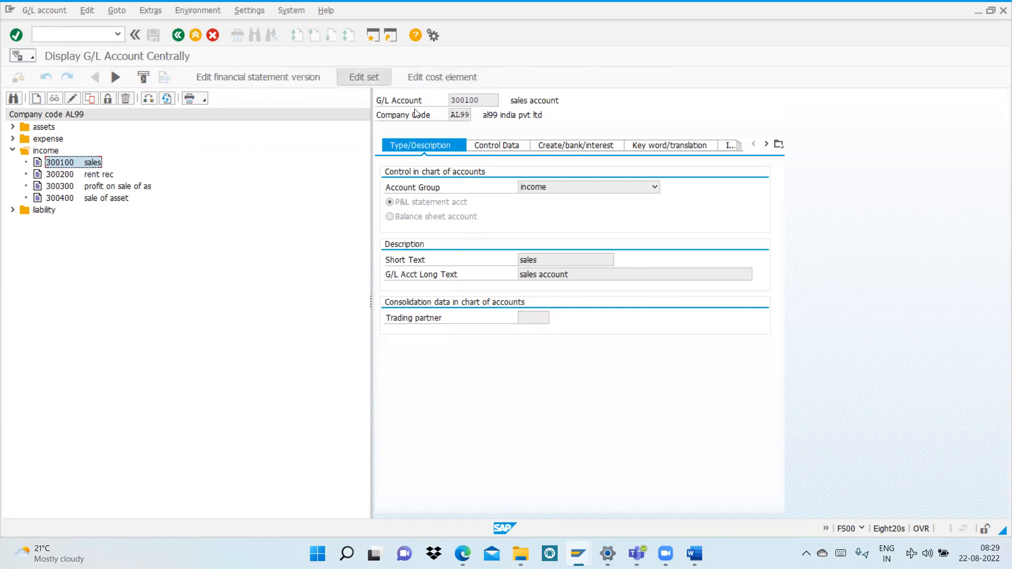
left_click_drag(482, 100, 448, 100)
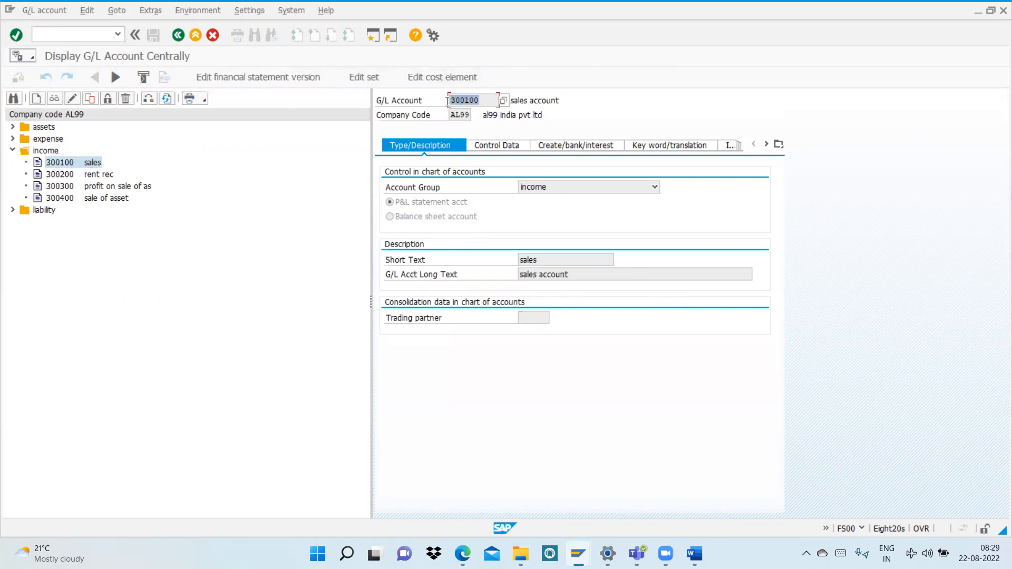
left_click(422, 77)
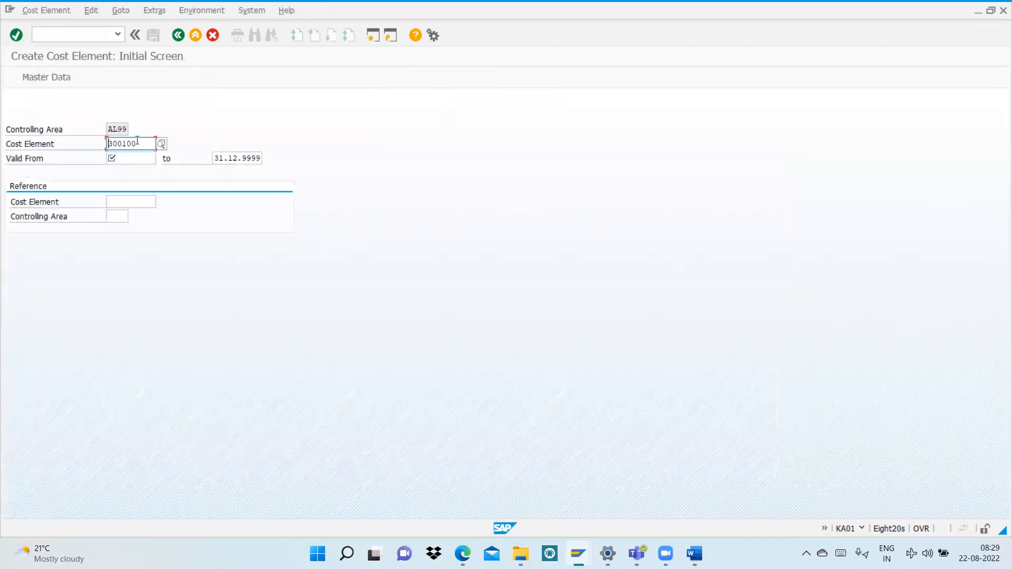
Step: Set the sales cost element's valid-from date to 01.01.2022 and continue to its basic data
double_click(120, 143)
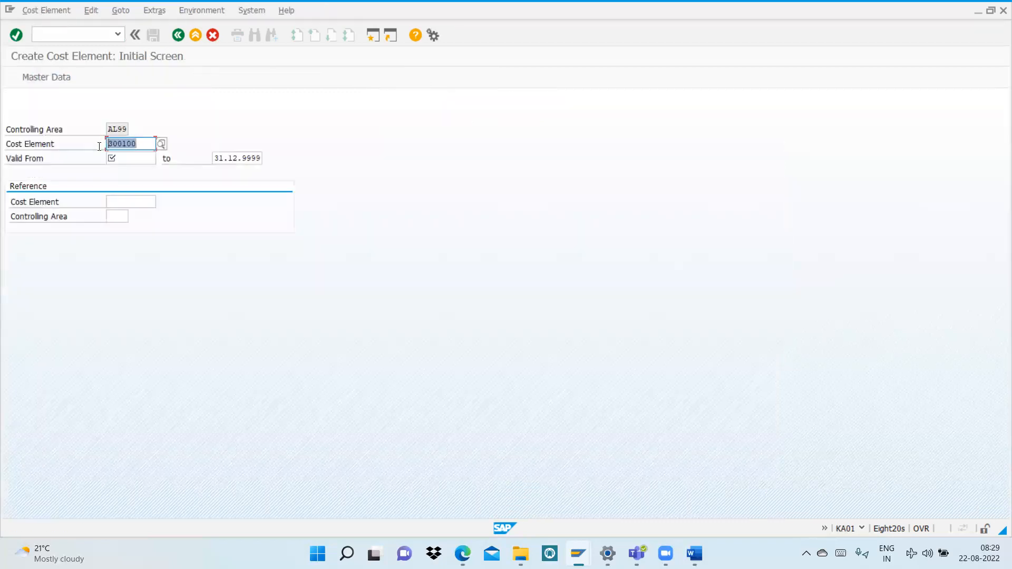
left_click(127, 161)
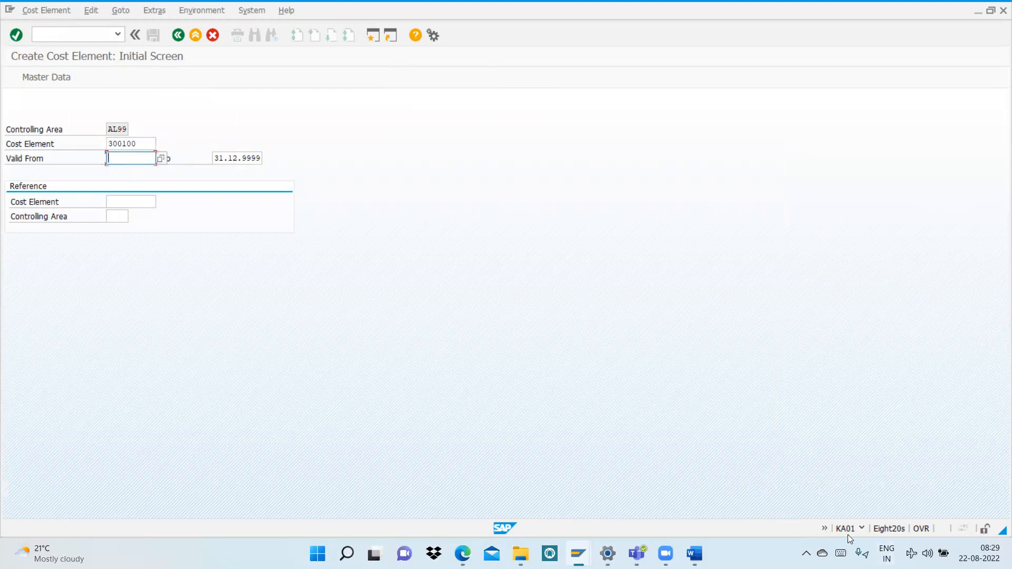
type("01.01.2022")
key("Return")
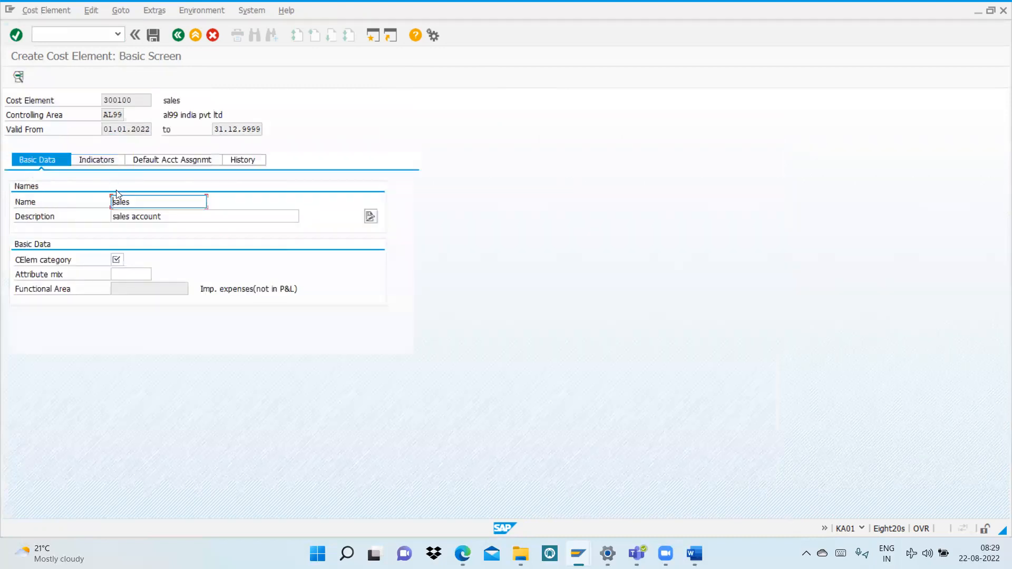
Step: Assign cost element category 11 Revenues to the sales cost element and save it
left_click(119, 259)
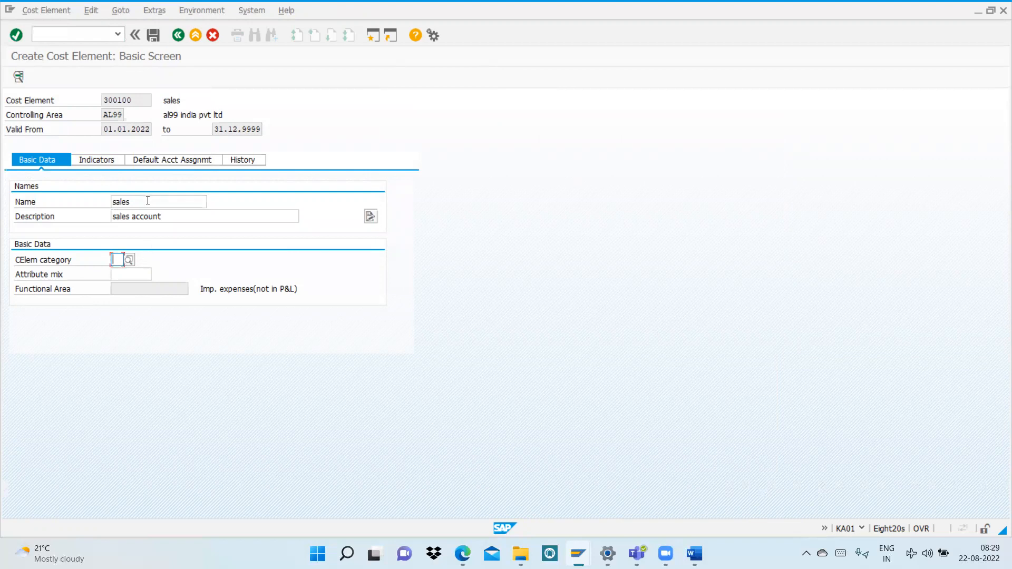
left_click(129, 259)
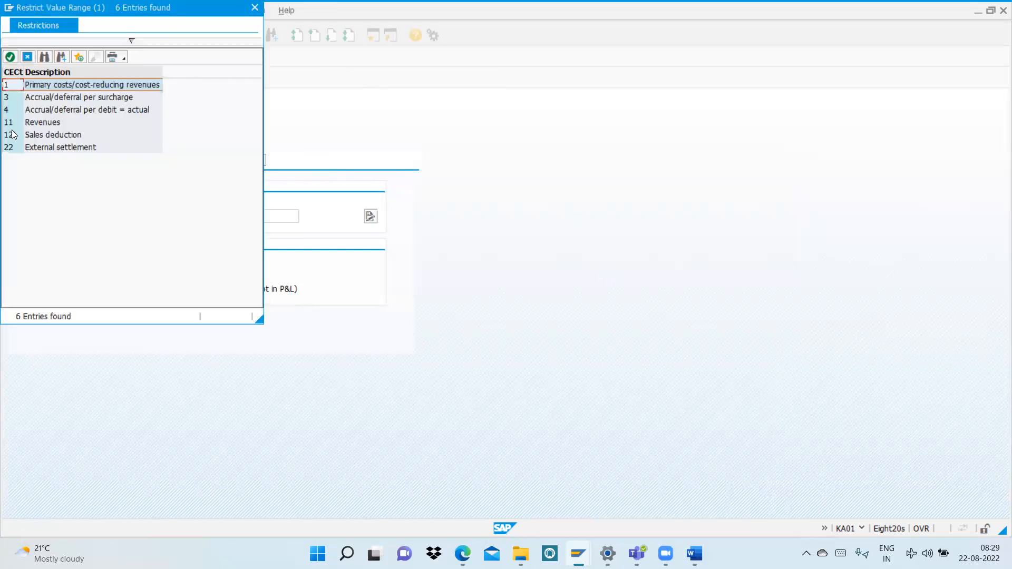
double_click(9, 126)
key("Return")
left_click(156, 34)
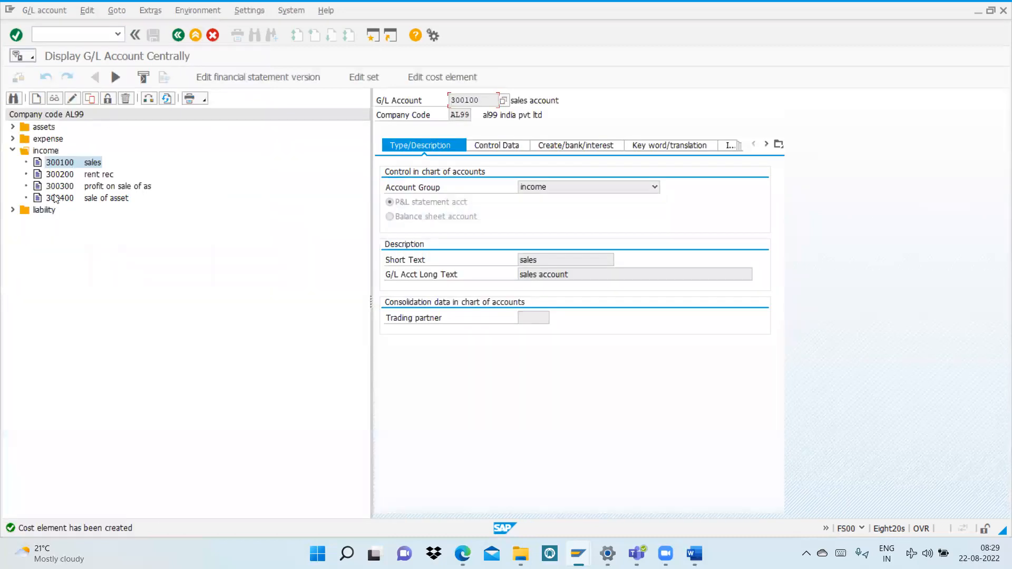
Step: Display the rent rec account from the income group and open its cost element's basic data
left_click(64, 177)
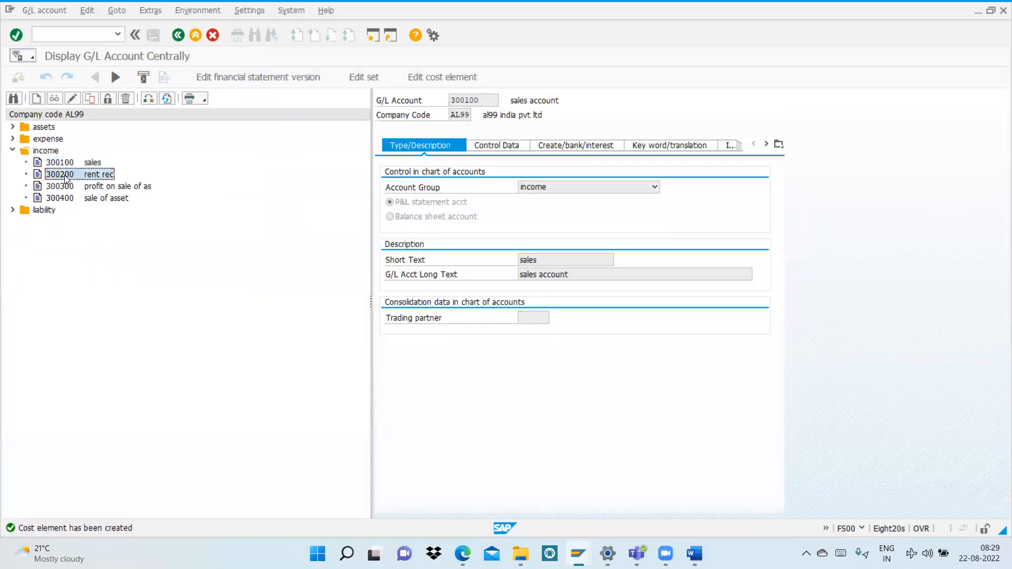
left_click(55, 103)
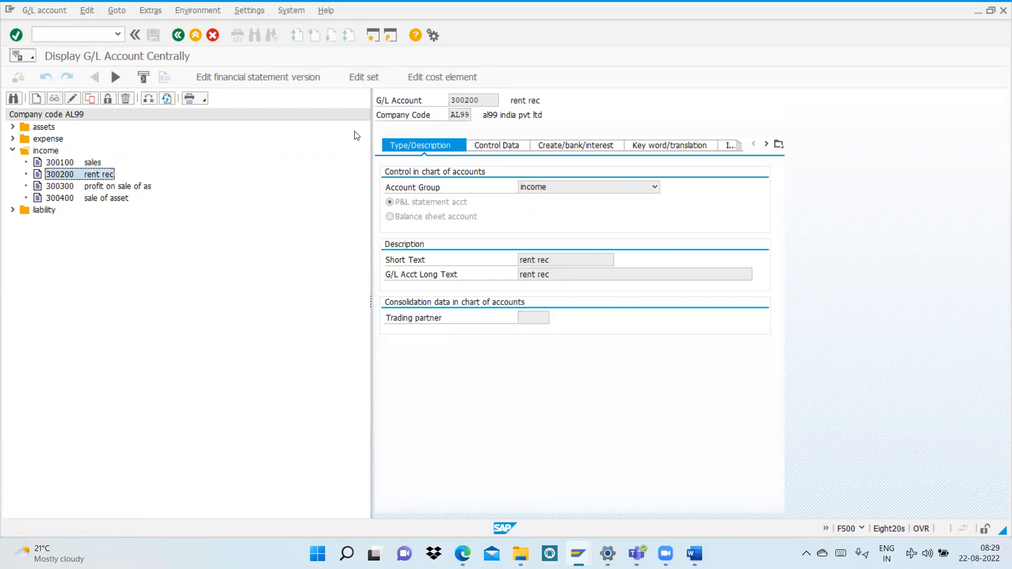
left_click(423, 78)
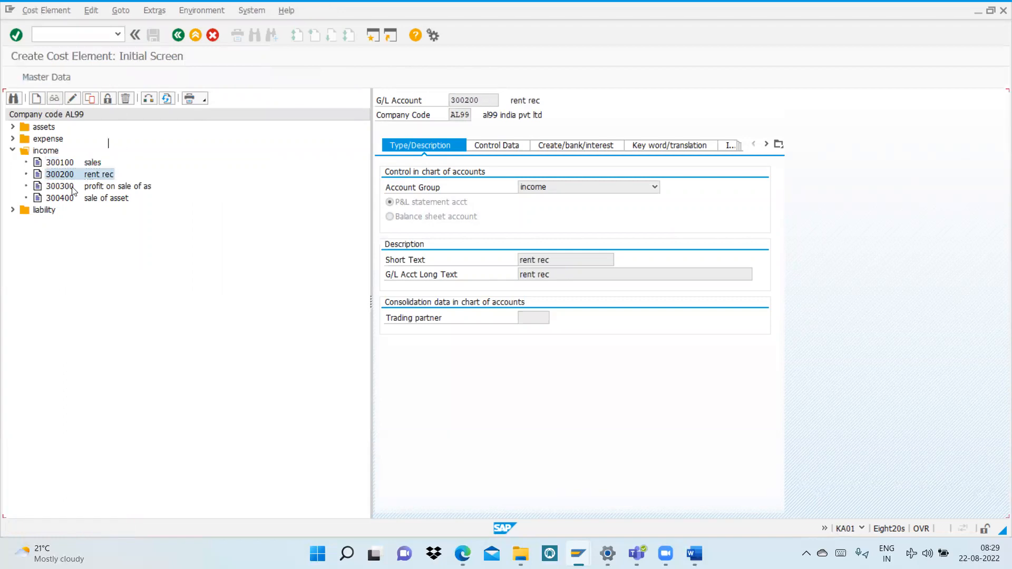
key("Return")
Step: Assign cost element category 11 Revenues to the rent rec cost element and save it
left_click(117, 259)
left_click(131, 261)
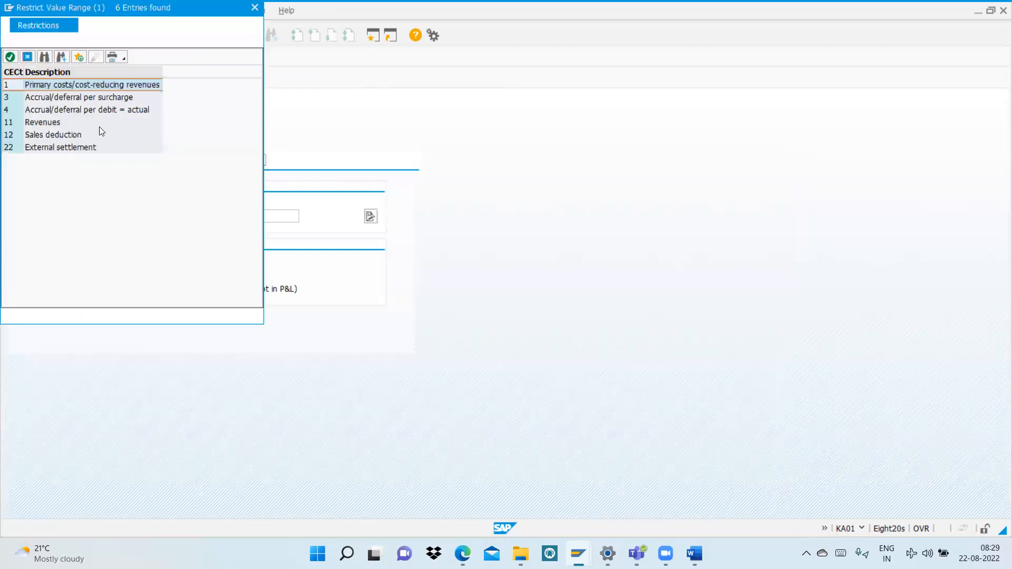
left_click(53, 125)
key("Return")
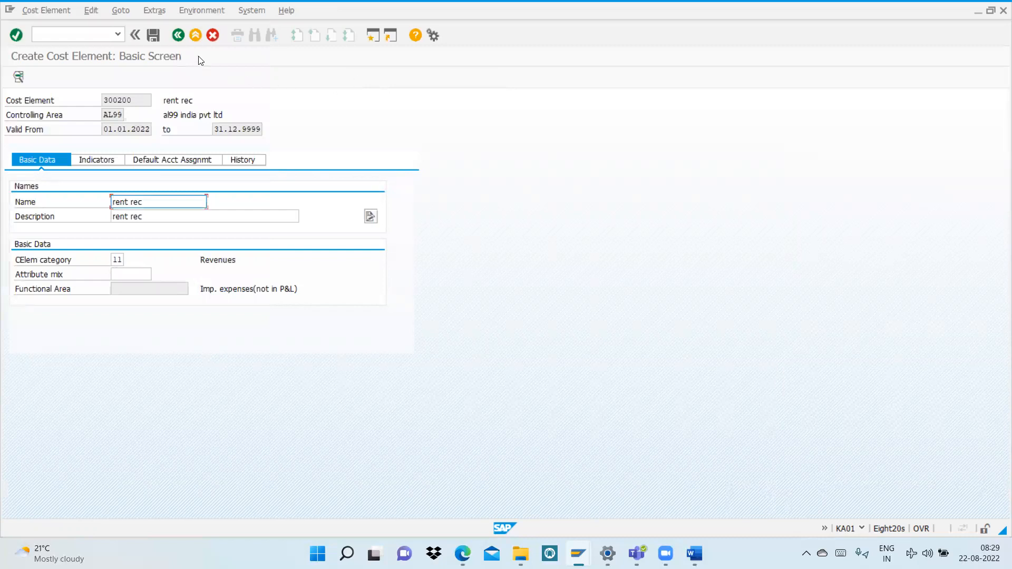
left_click(152, 35)
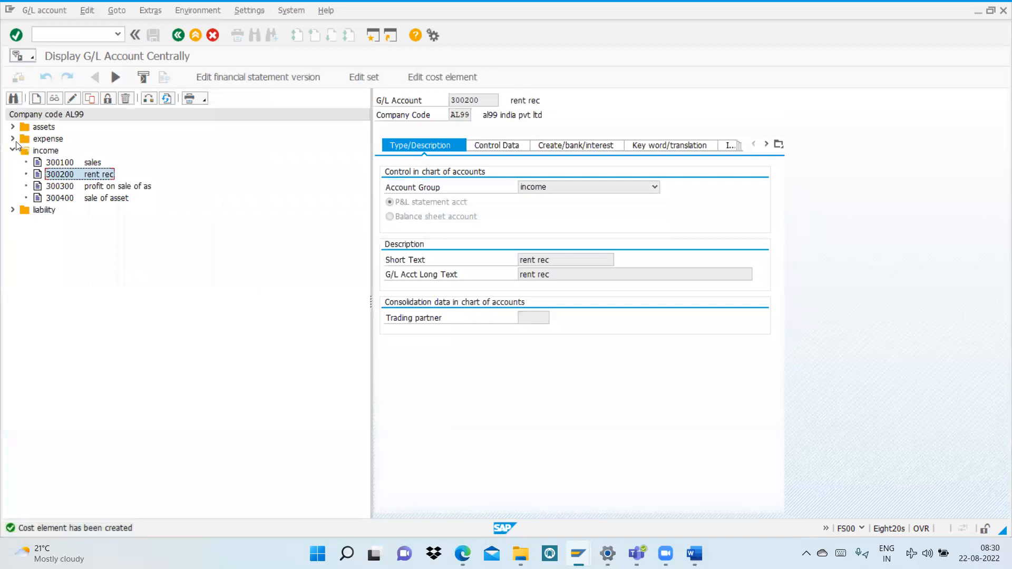
Step: Display the purchase account from the expense group and open its cost element's basic data
left_click(13, 139)
left_click(69, 151)
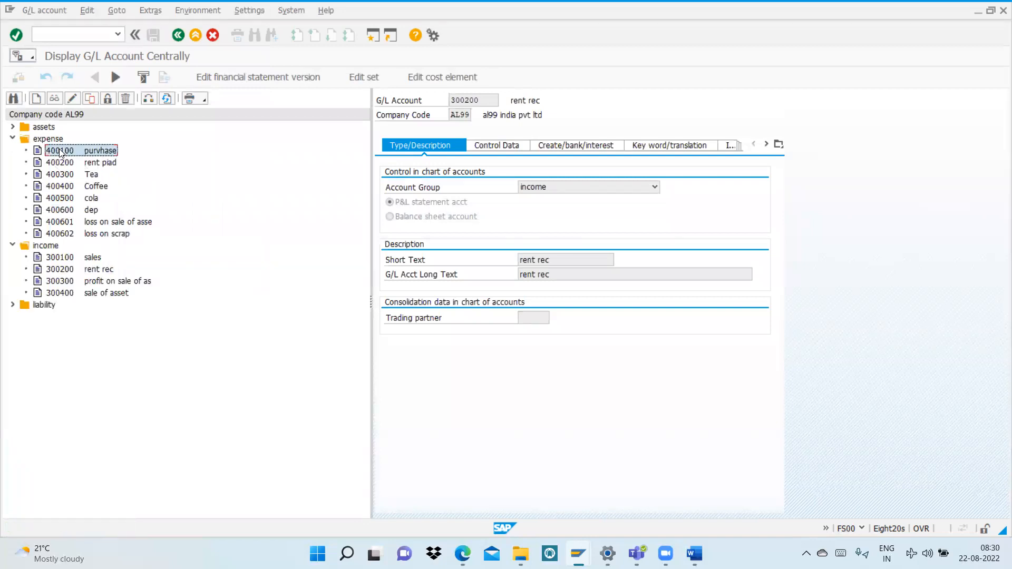
left_click(56, 99)
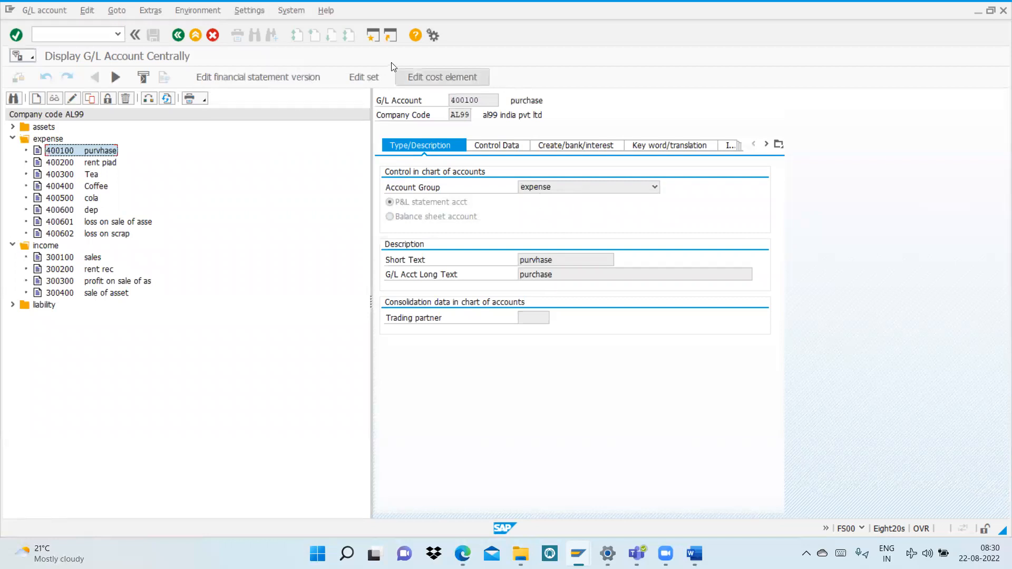
left_click(436, 78)
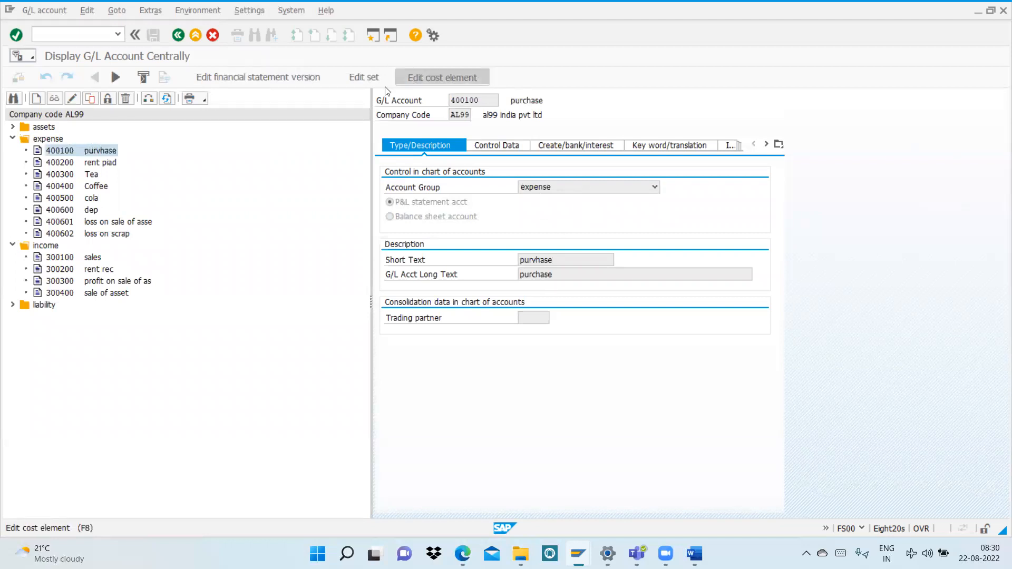
key("Return")
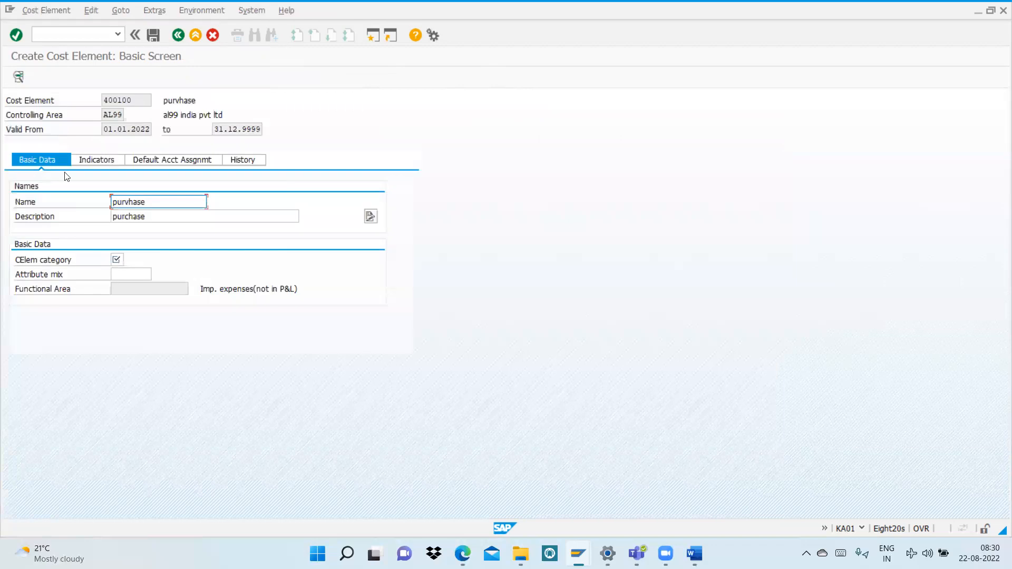
Step: Assign cost element category 1 Primary costs/cost-reducing revenues to the purchase cost element and save it
left_click(117, 260)
left_click(117, 259)
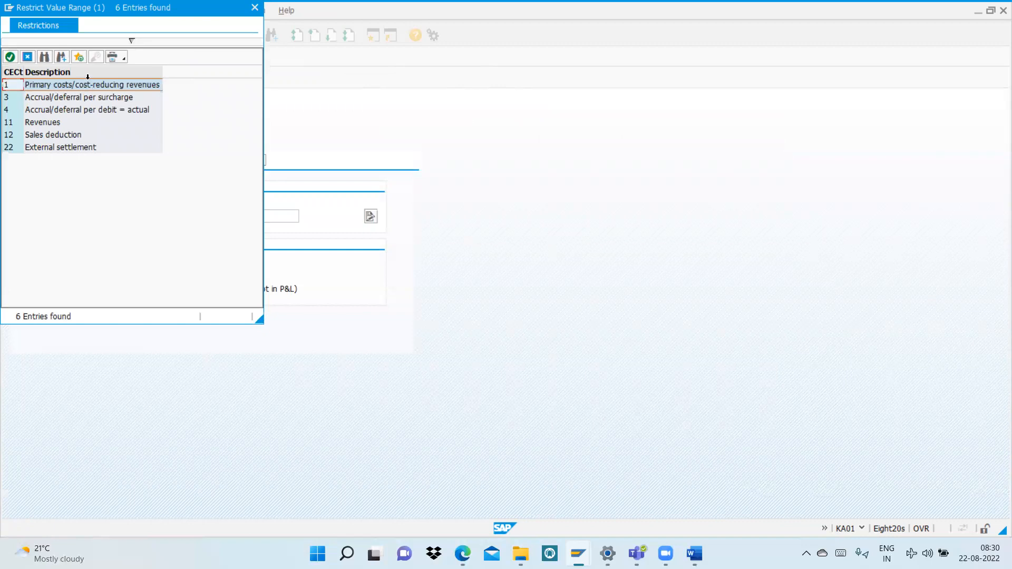
double_click(15, 85)
key("Return")
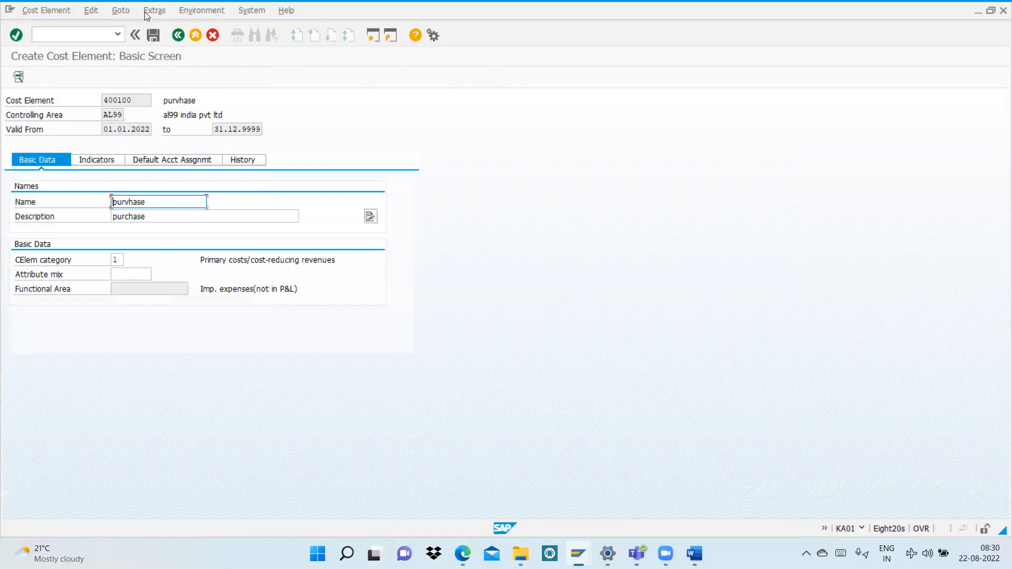
left_click(153, 35)
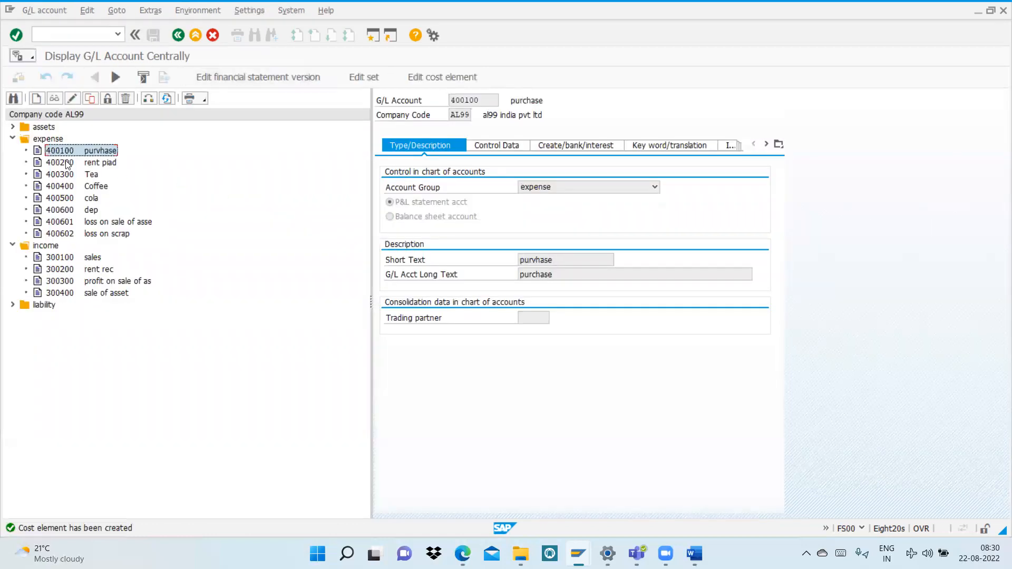
Step: Display the rent paid account from the expense group and open its cost element's basic data
left_click(68, 164)
left_click(59, 97)
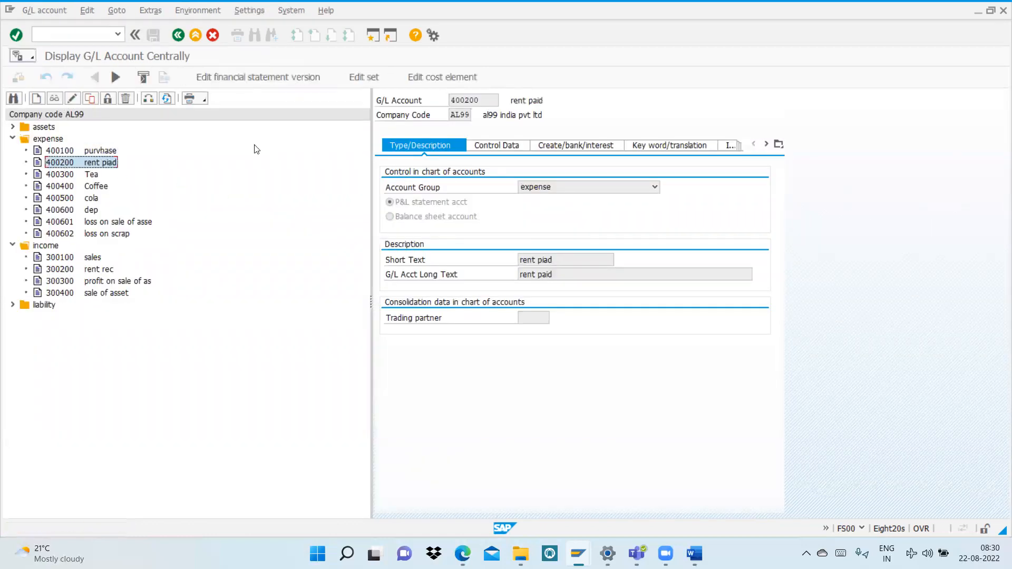
left_click(450, 77)
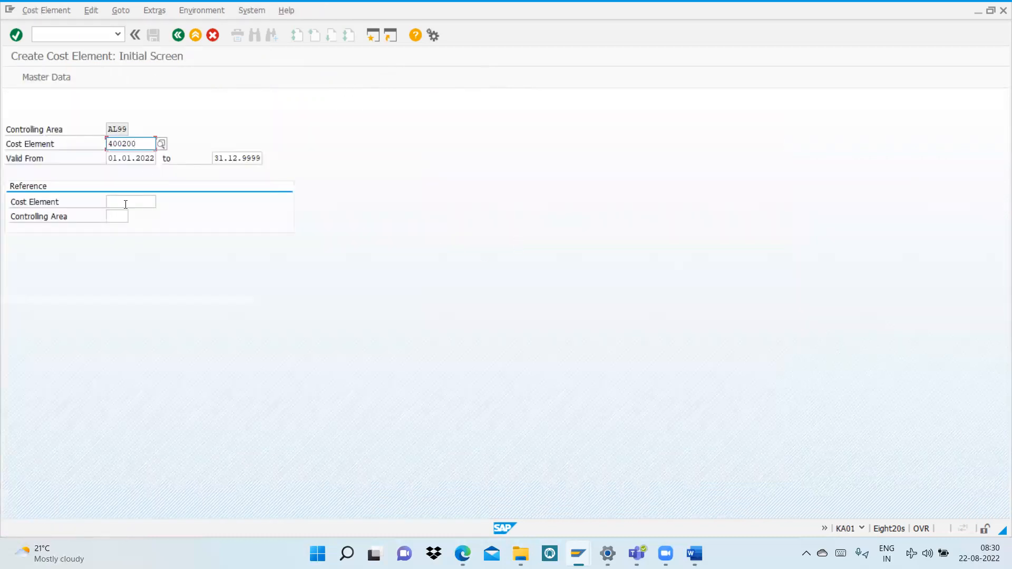
key("Return")
Step: Assign cost element category 1 Primary costs/cost-reducing revenues to the rent paid cost element and save it
left_click(116, 259)
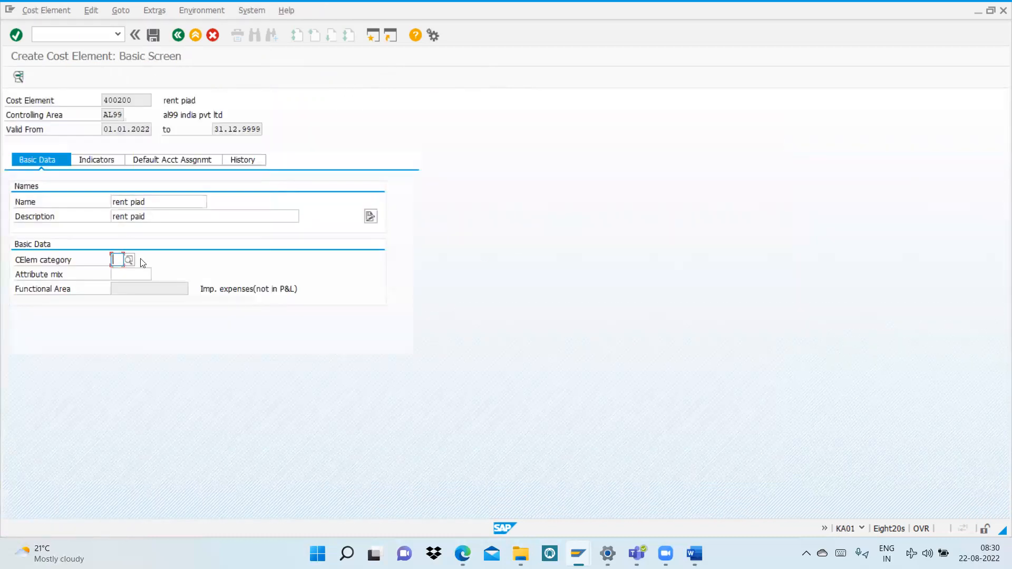
left_click(129, 260)
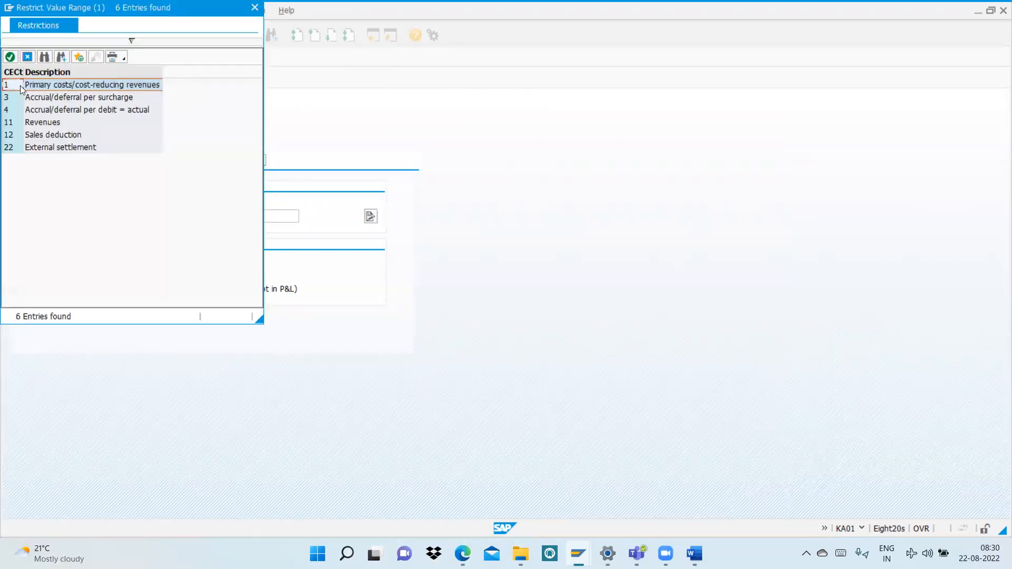
double_click(20, 85)
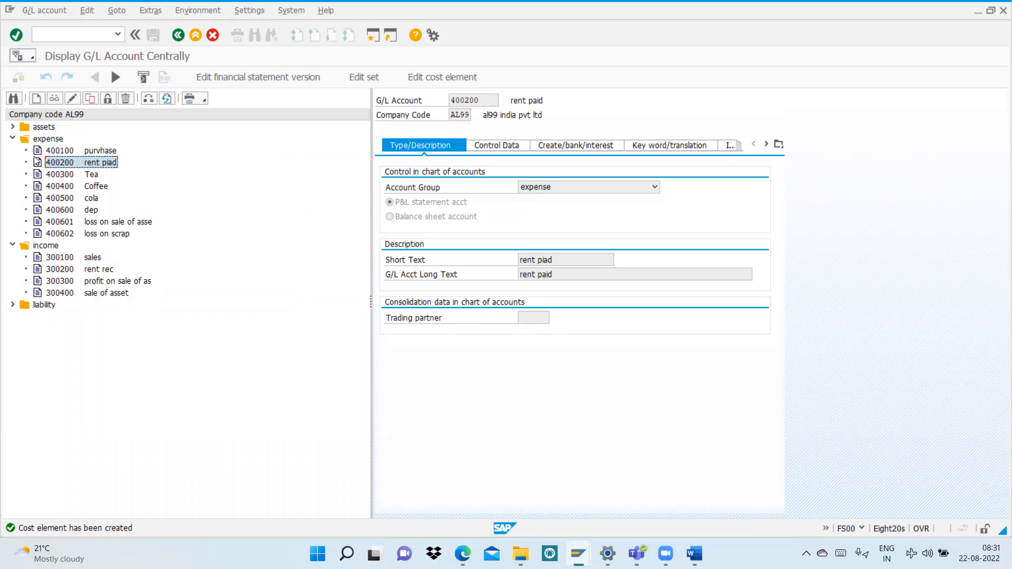
Step: Open transaction KA06 to create a secondary cost element
left_click(86, 34)
type("/nka06")
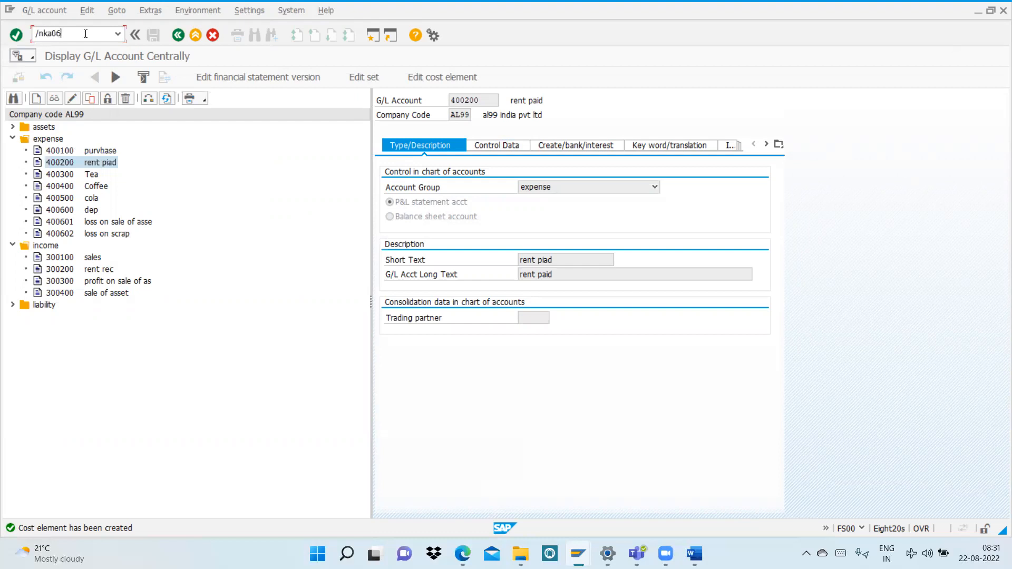
key("Return")
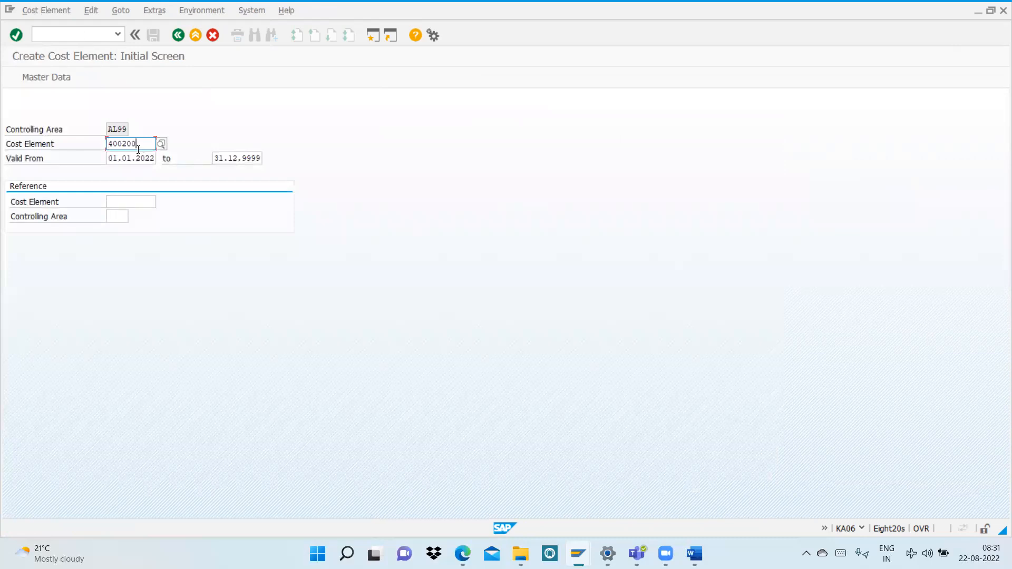
Step: Enter 500000 as the new cost element in controlling area AL99 and continue to its basic data
key("BackSpace")
type("1")
key("BackSpace")
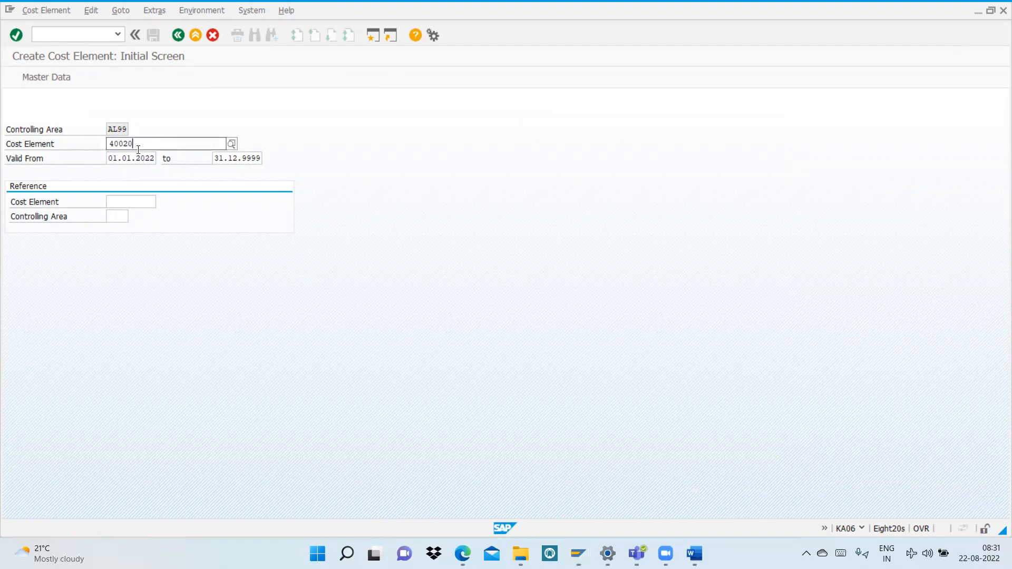
key("BackSpace")
key("BackSpace")
key("BackSpace")
key("BackSpace")
key("BackSpace")
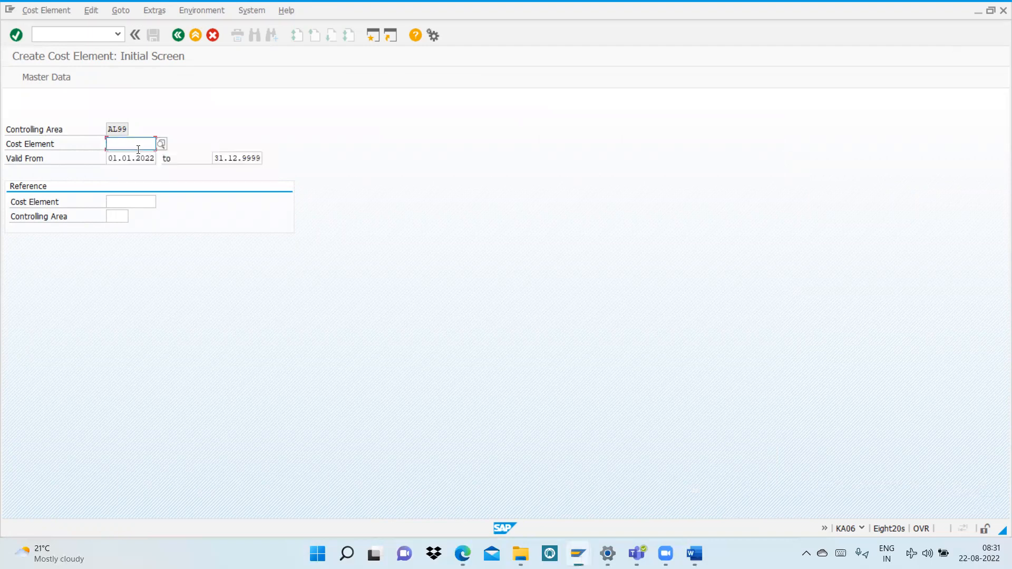
type("5")
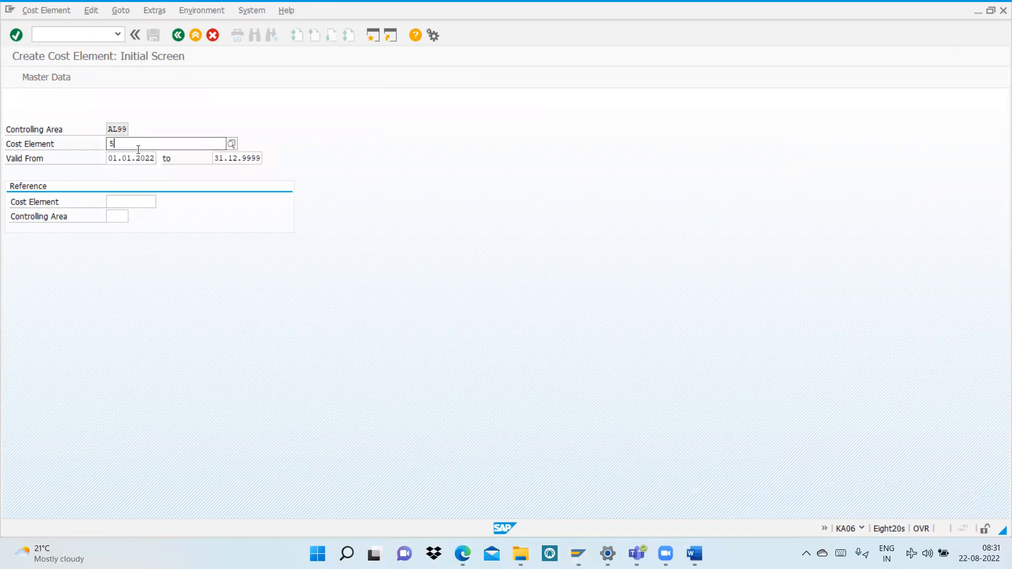
type("00000")
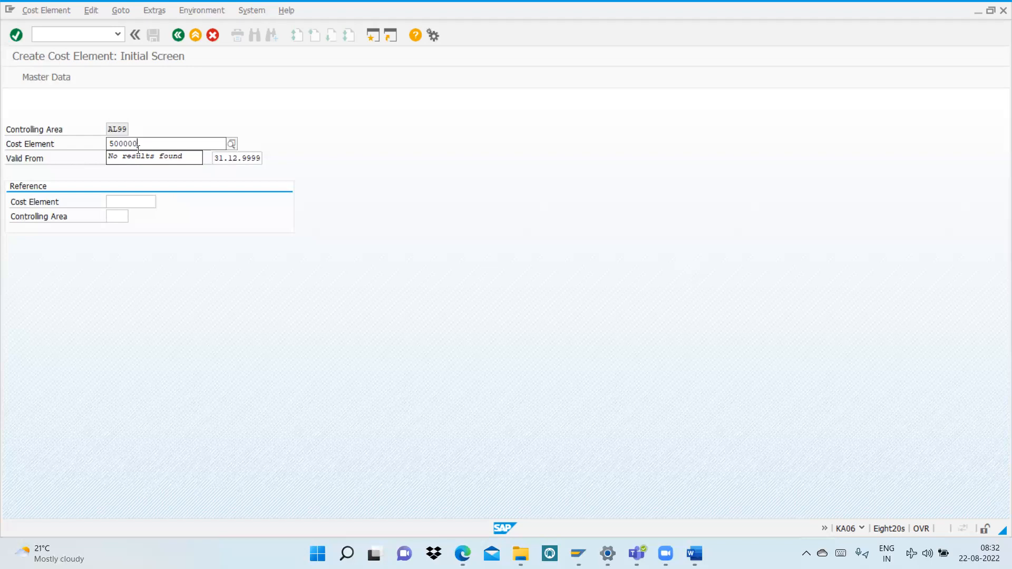
key("Return")
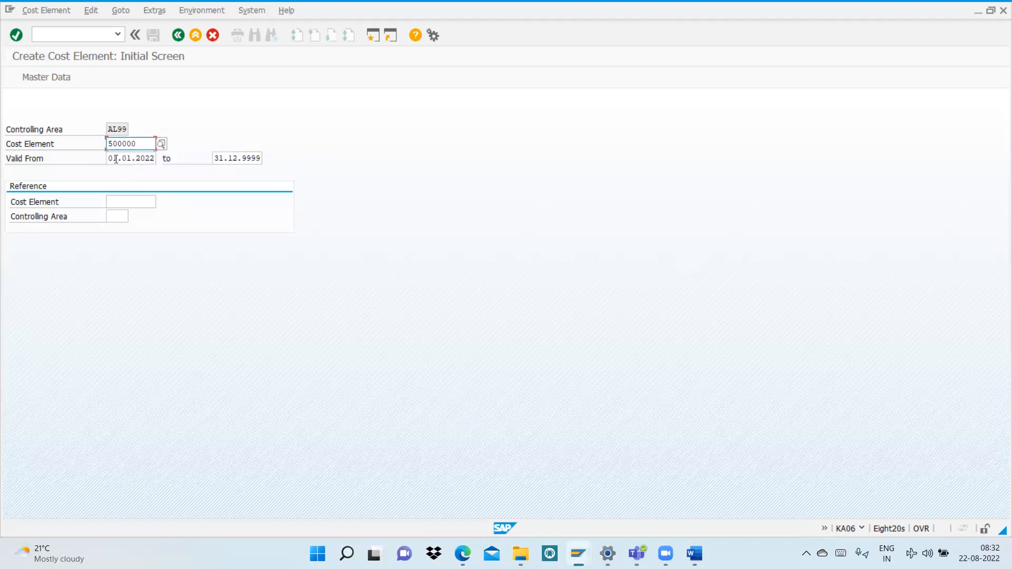
key("Return")
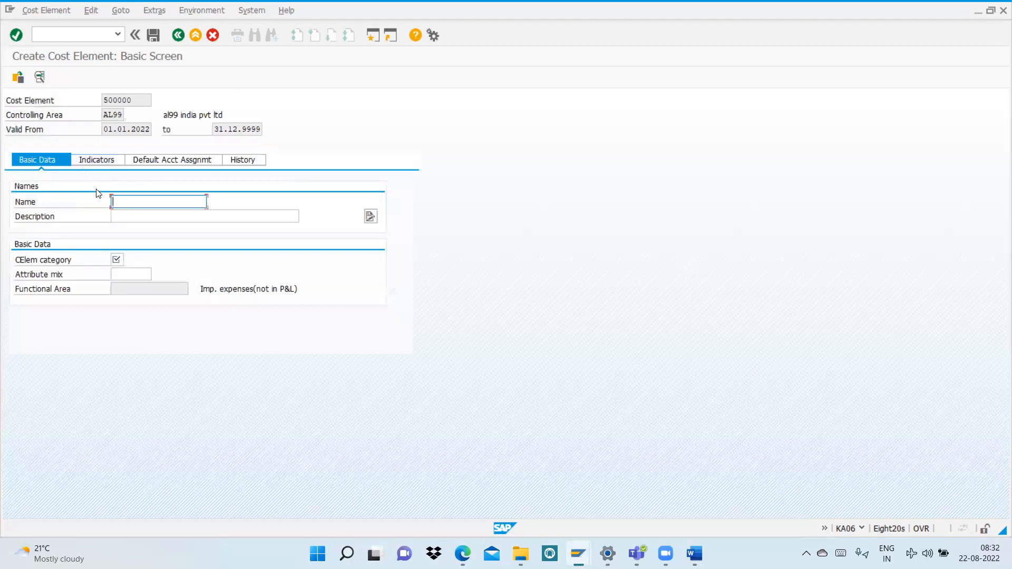
Step: Name cost element 500000 "internal settlemt" and give it the description "internal settlemnet"
type("inter")
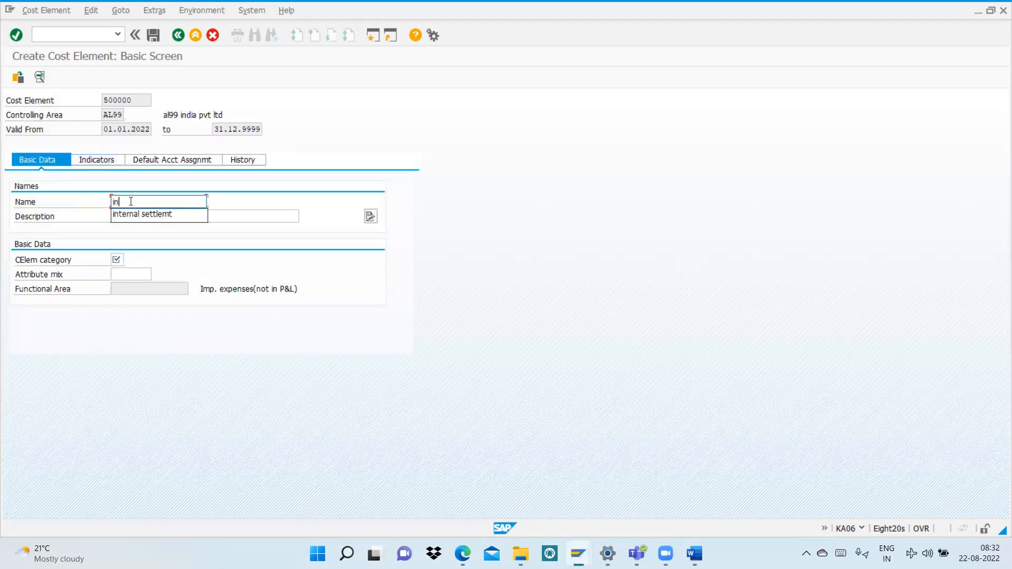
left_click(142, 216)
type("in")
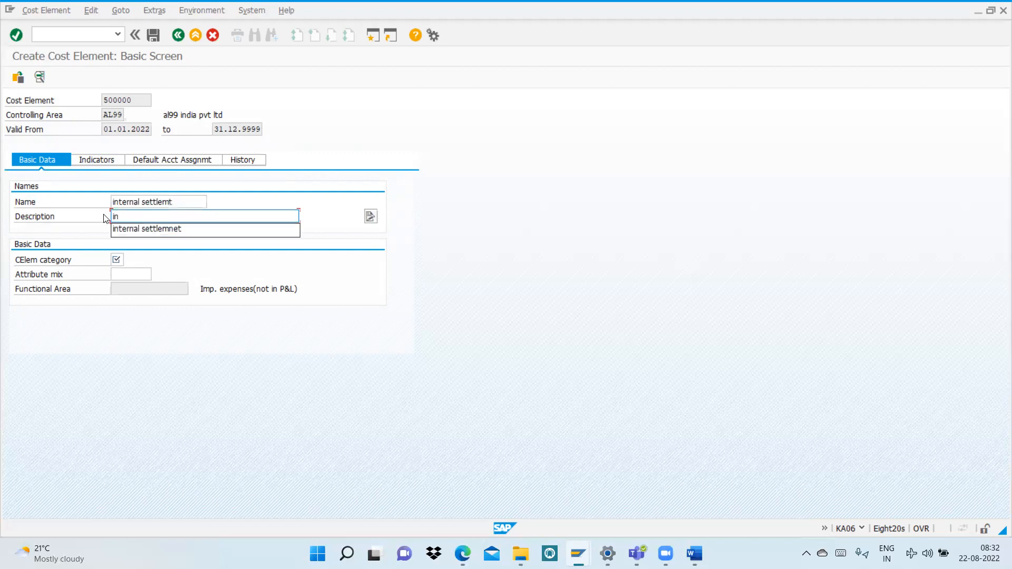
left_click(126, 234)
Step: Assign cost element category 21 Internal settlement to cost element 500000 and save it
left_click(117, 257)
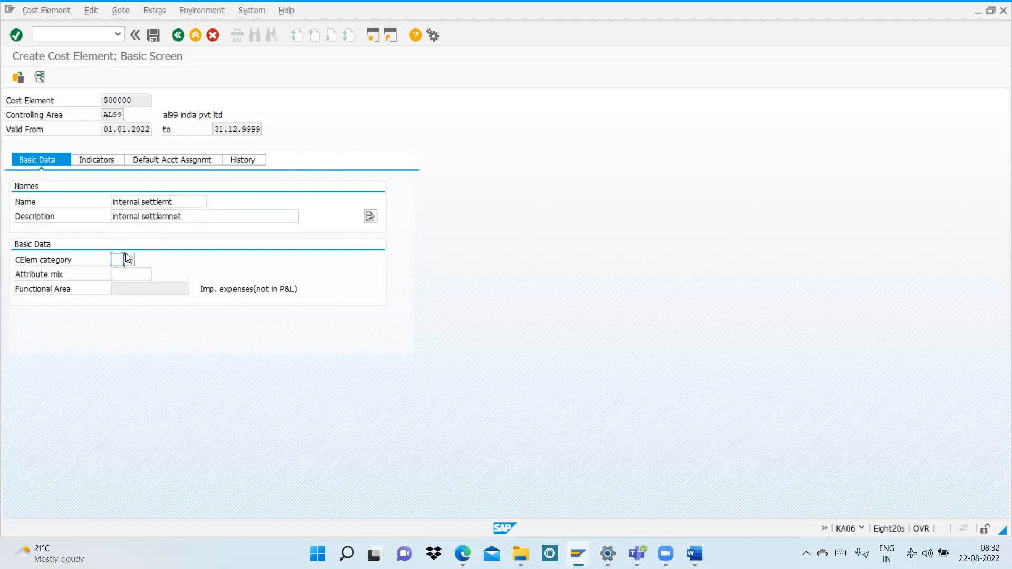
left_click(129, 260)
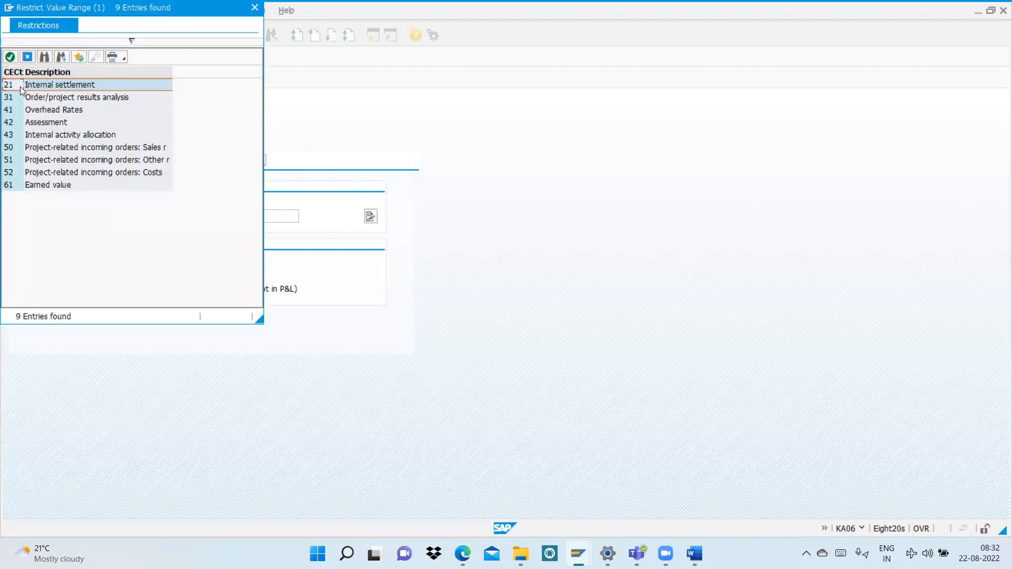
double_click(20, 87)
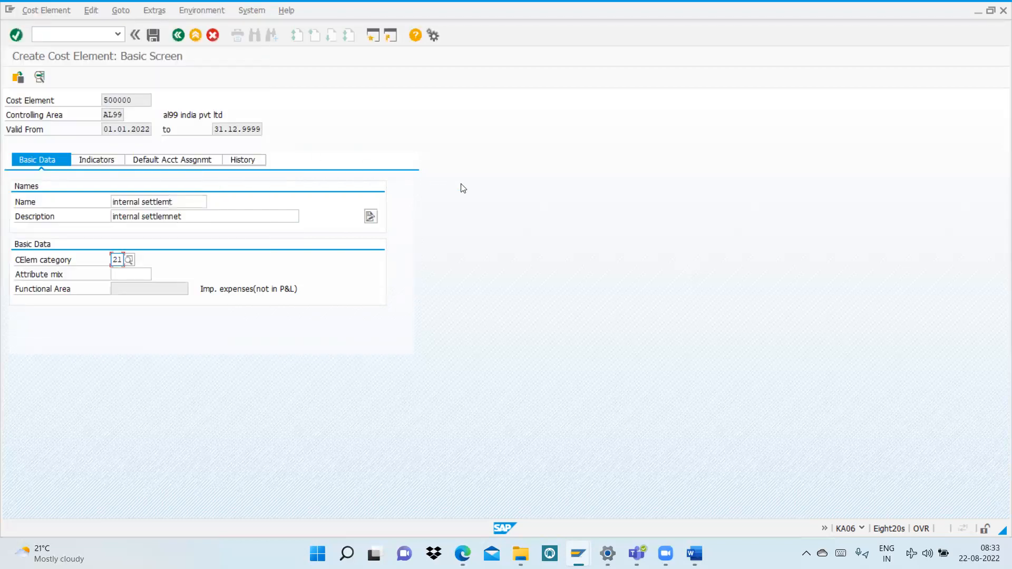
key("ctrl+s")
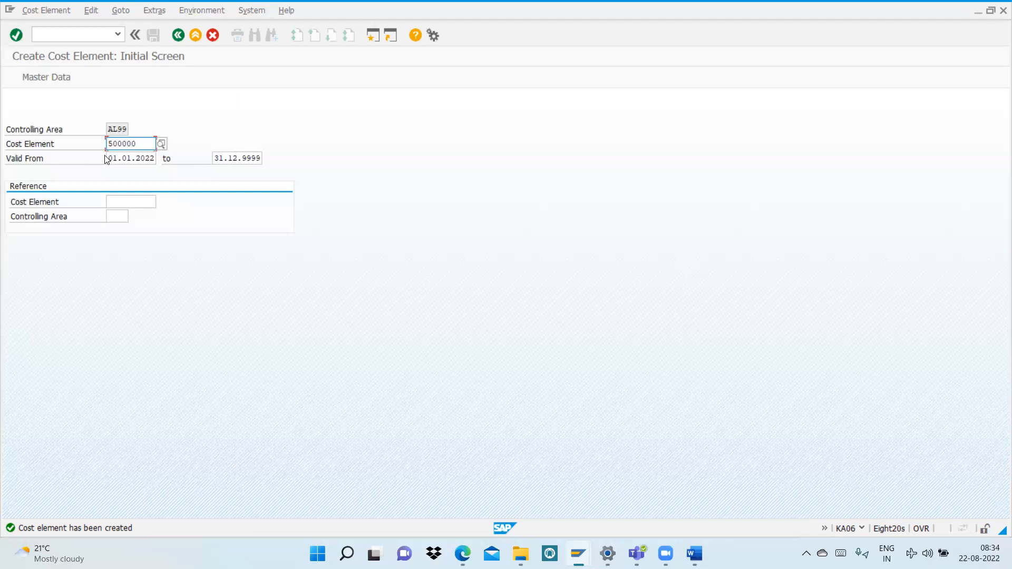
left_click(593, 53)
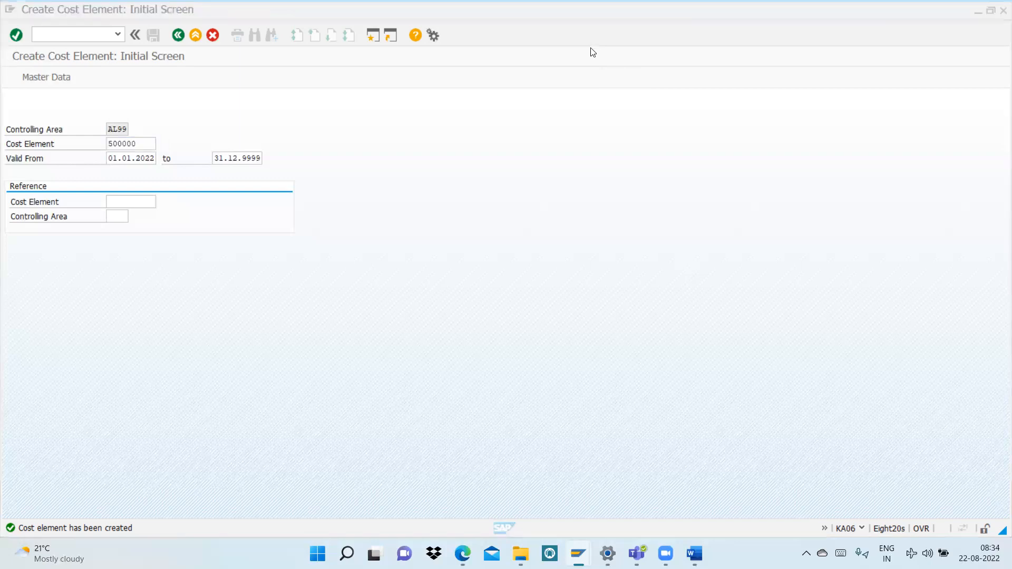